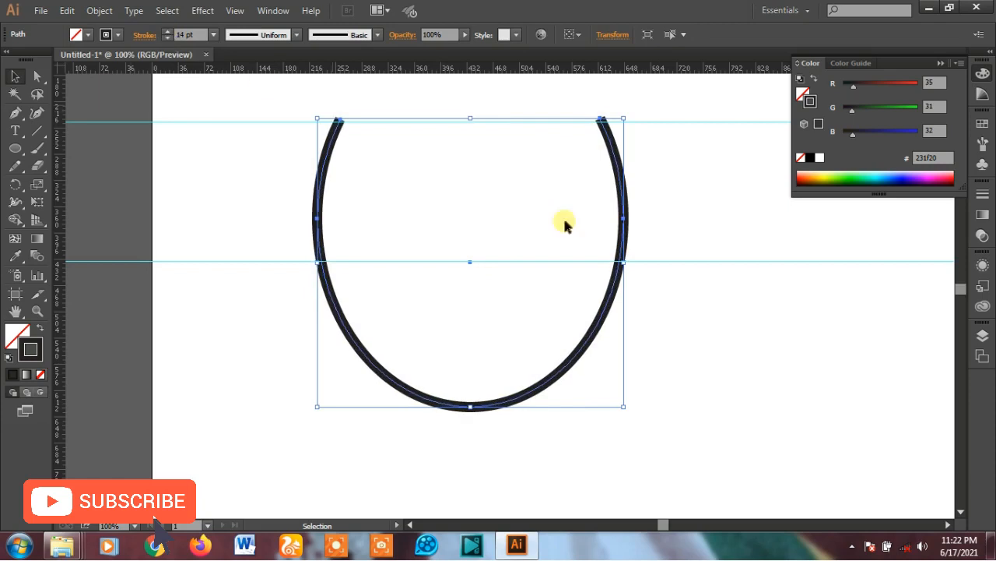
Copy the open oval path.
key("ctrl+minus")
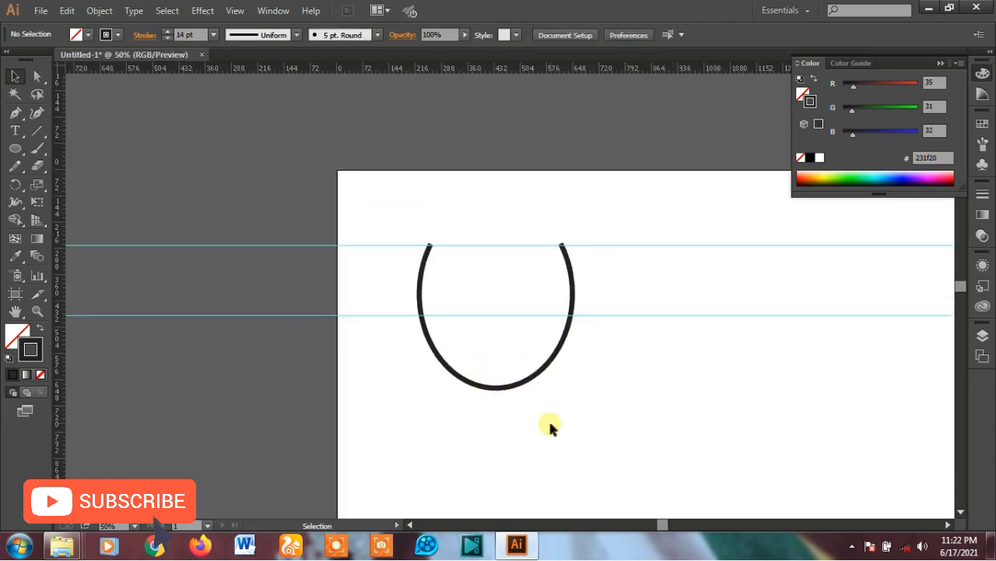
scroll(550, 425, "up", 1)
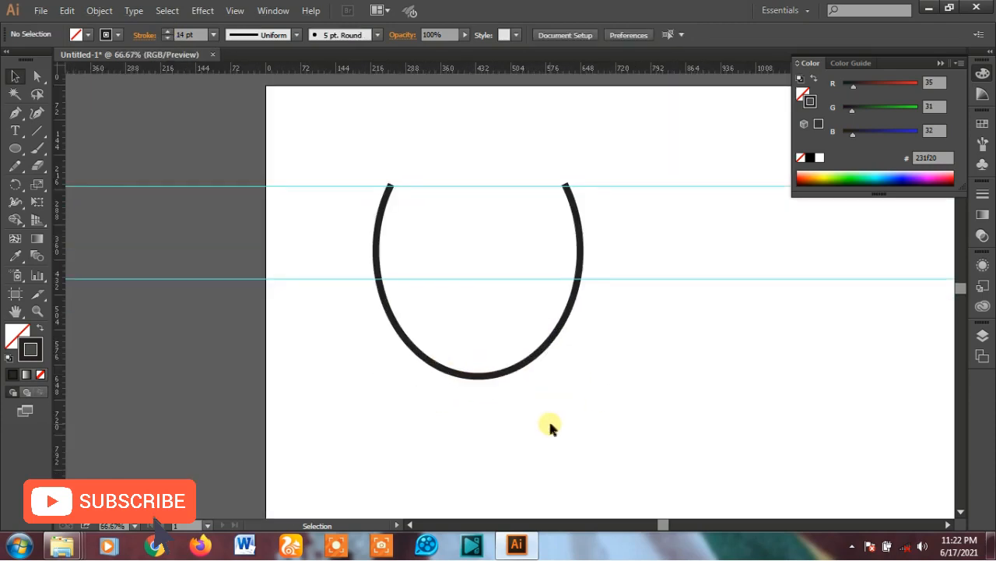
left_click(491, 378)
scroll(505, 414, "up", 1)
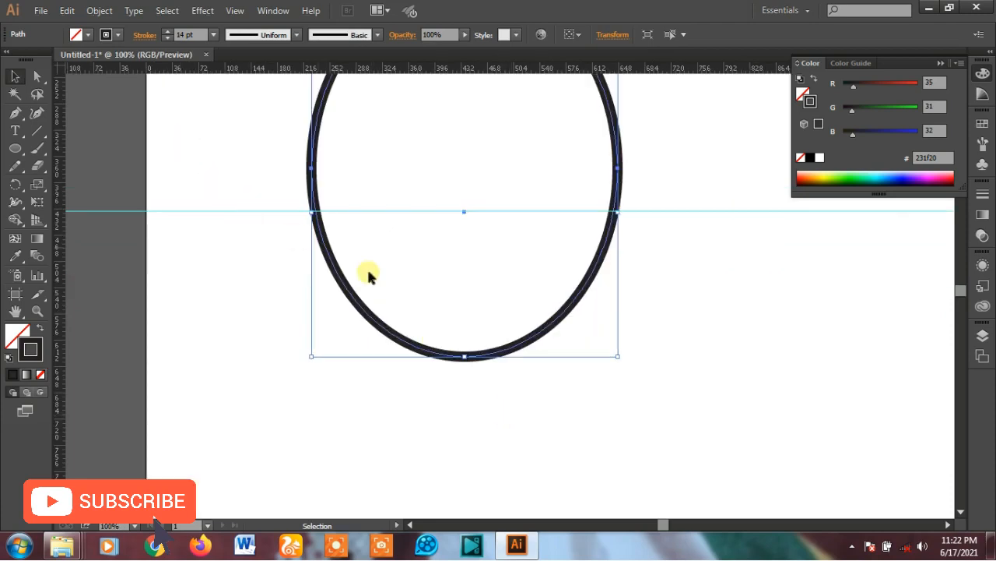
scroll(365, 264, "down", 1)
scroll(365, 264, "up", 2)
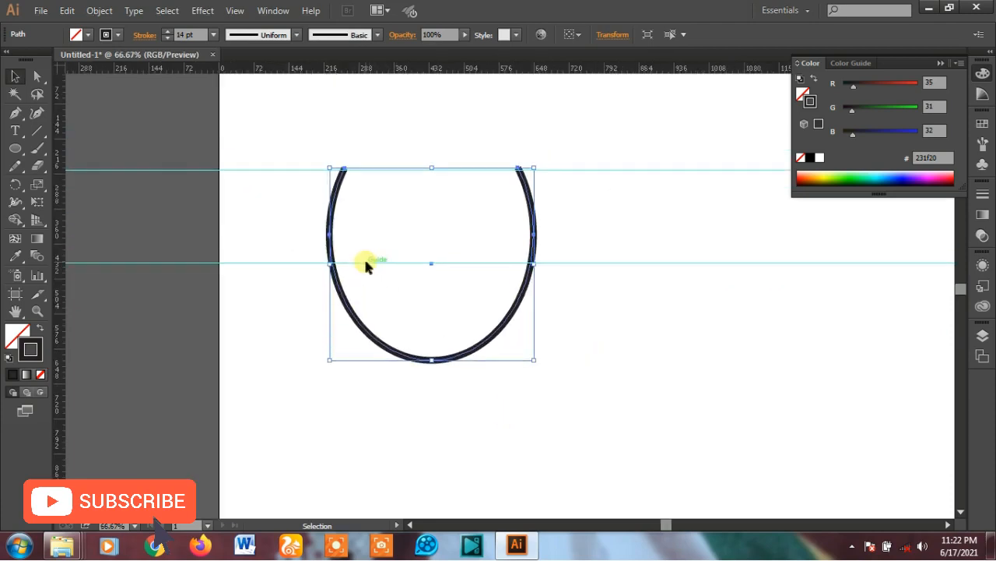
scroll(364, 256, "up", 1)
left_click(99, 11)
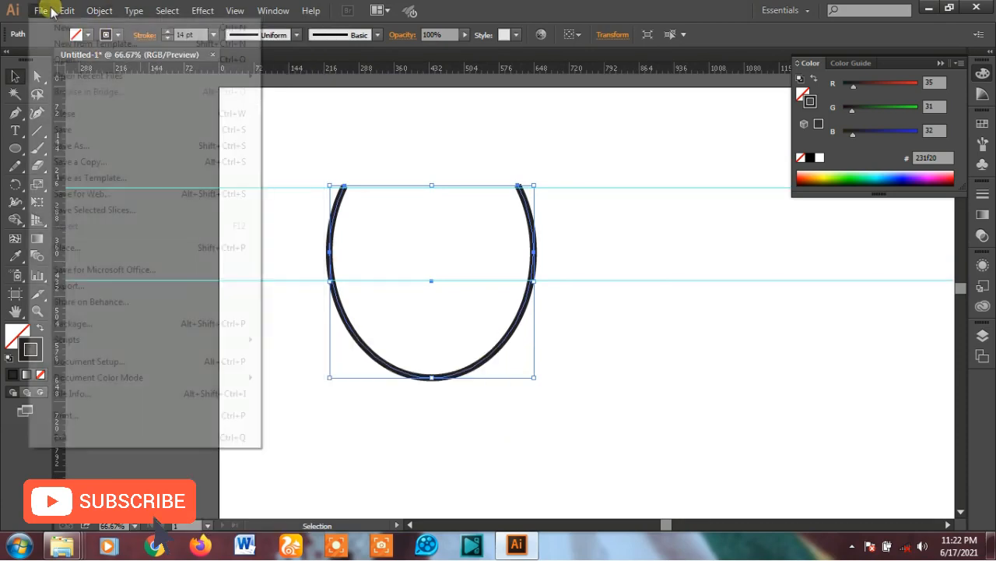
mouse_move(67, 9)
left_click(104, 82)
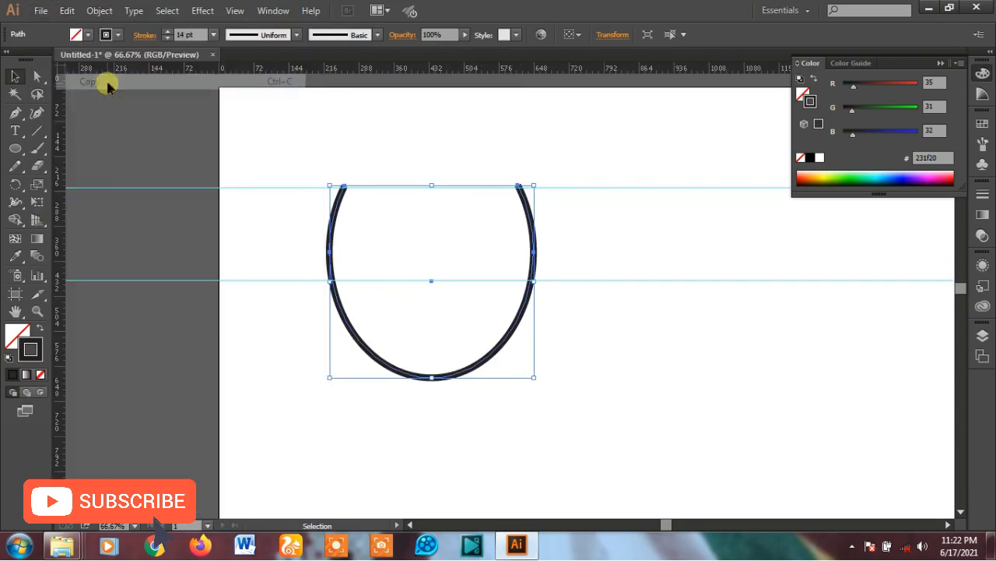
Paste the copied oval path in front of the original and set the copy's stroke colour to blue (#0040a2).
left_click(66, 11)
mouse_move(100, 11)
mouse_move(67, 11)
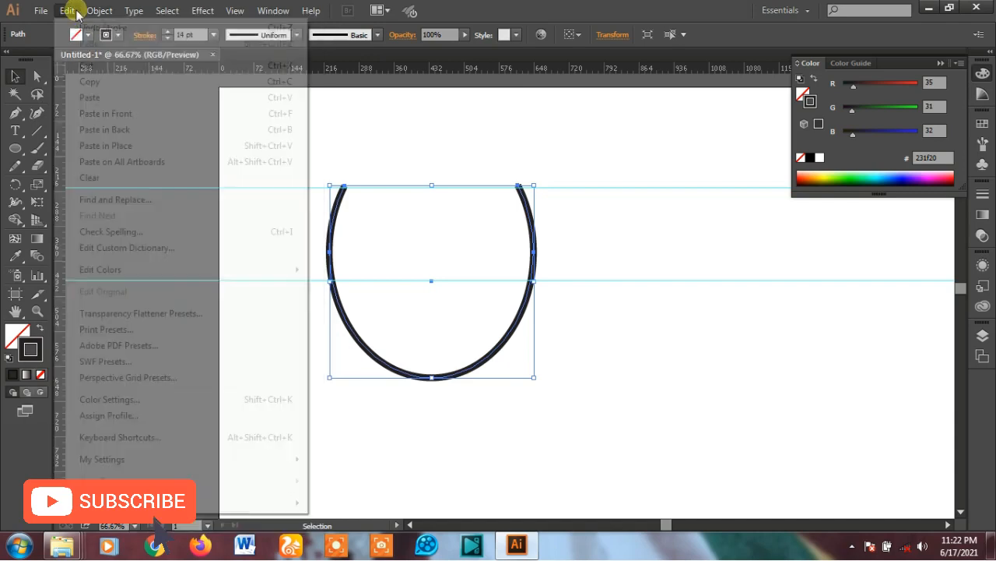
left_click(101, 109)
scroll(276, 238, "up", 1)
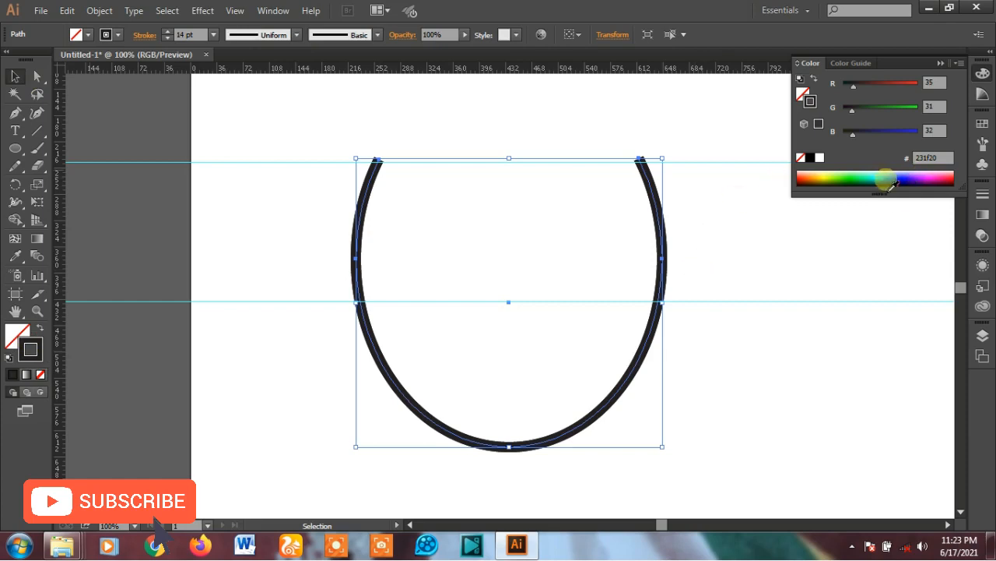
left_click(896, 186)
Add an anchor point to each side of the blue path where it crosses the lower guide, using the Pen tool.
left_click(37, 75)
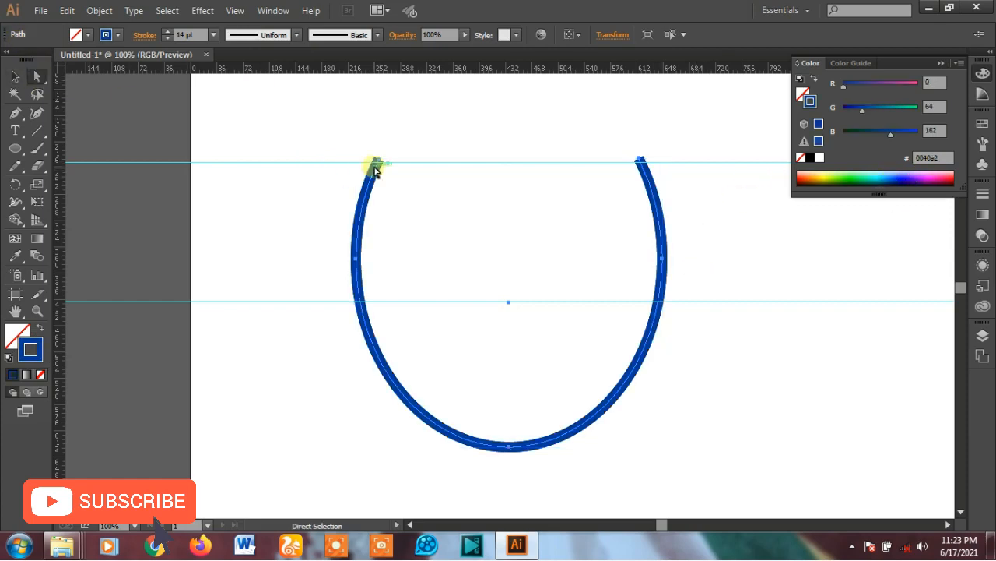
left_click(15, 113)
scroll(488, 339, "up", 1)
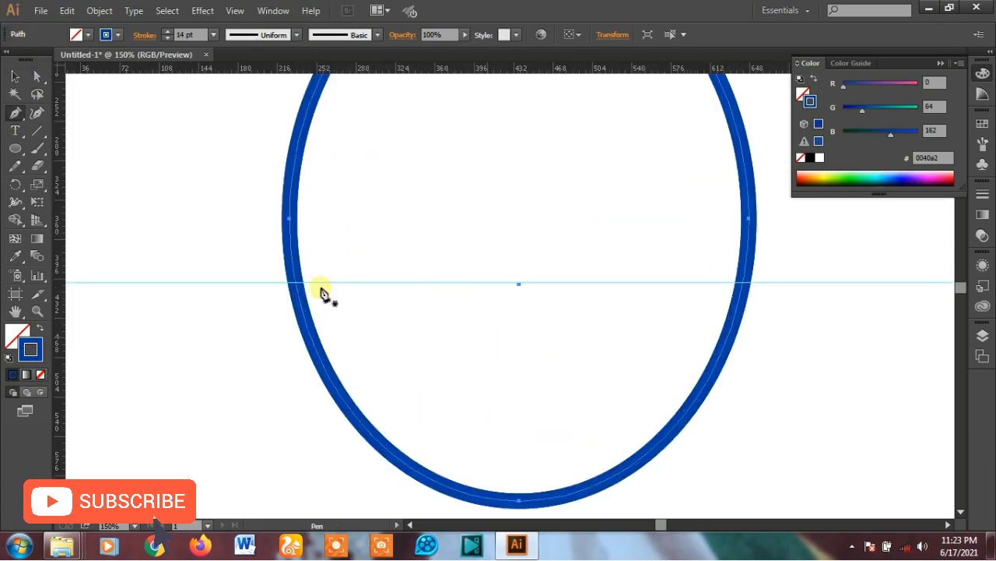
left_click(295, 279)
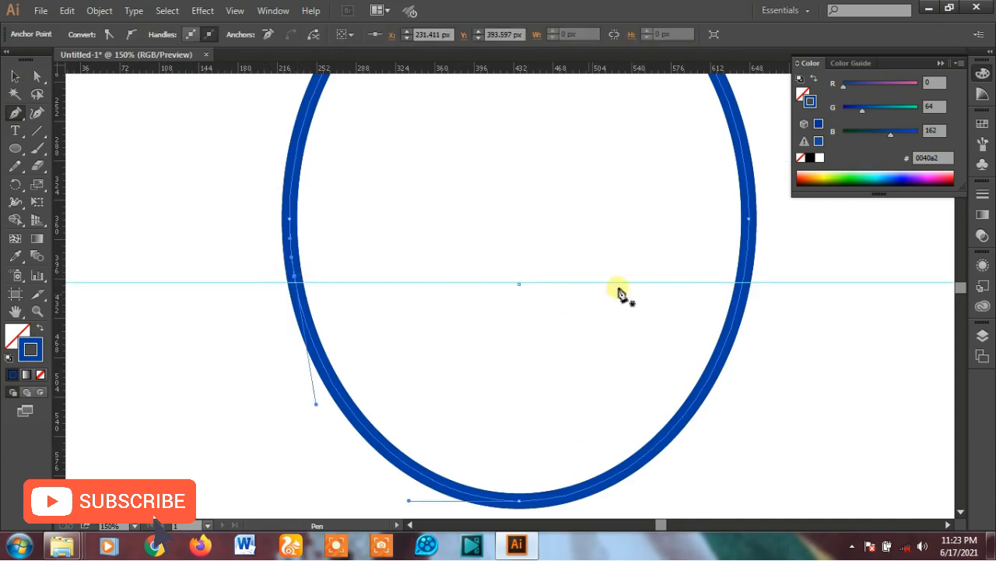
left_click(745, 281)
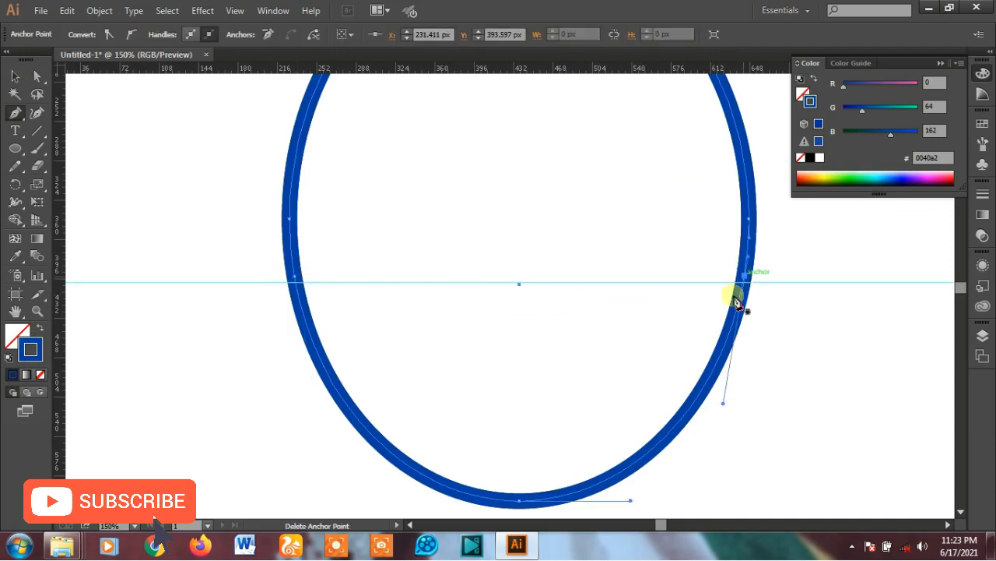
Delete the blue path's anchor points above the lower guide on both sides, keeping only its lower arc, and deselect it.
left_click(37, 75)
scroll(310, 201, "down", 2)
left_click_drag(317, 149, 314, 145)
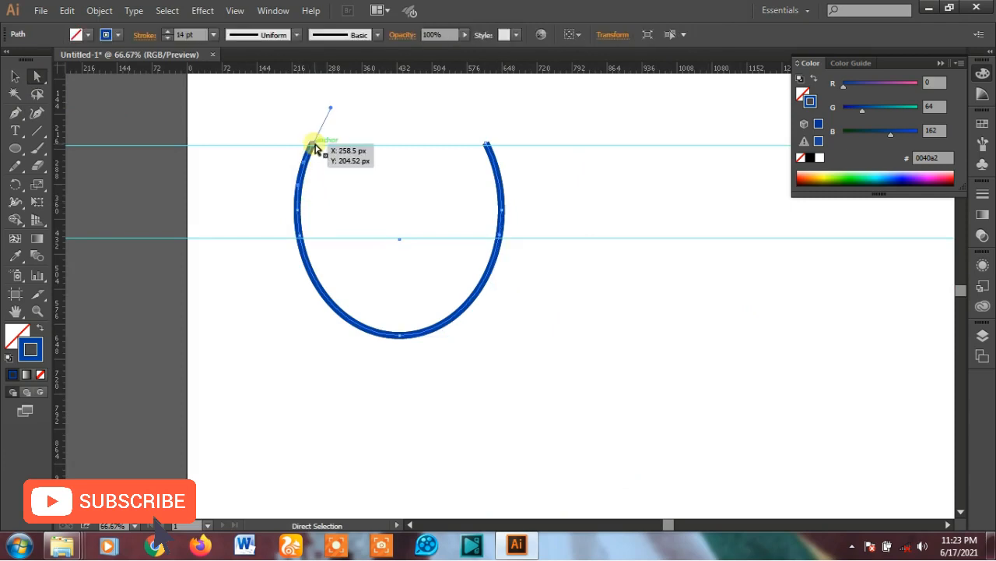
left_click(485, 146)
left_click(503, 215)
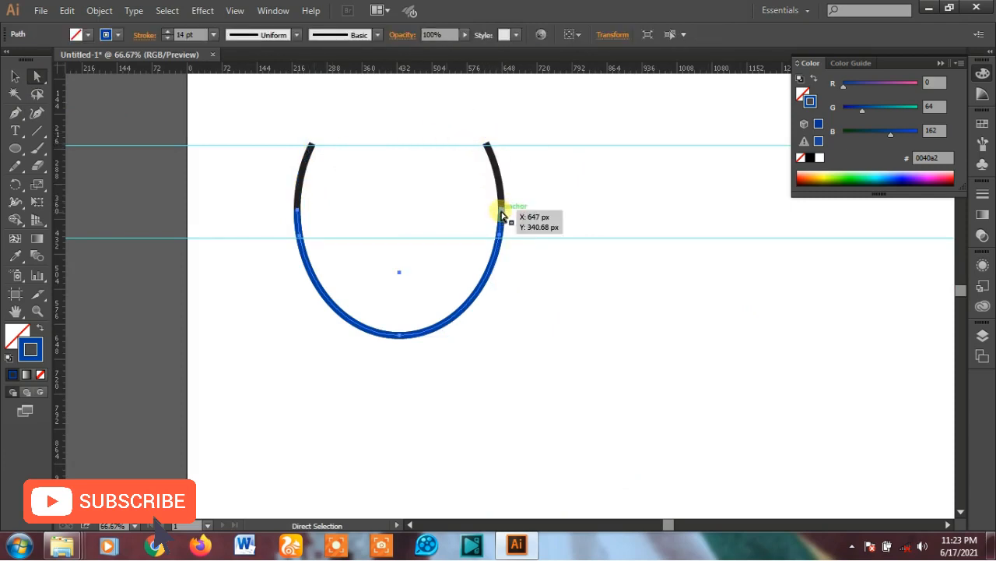
left_click(301, 214)
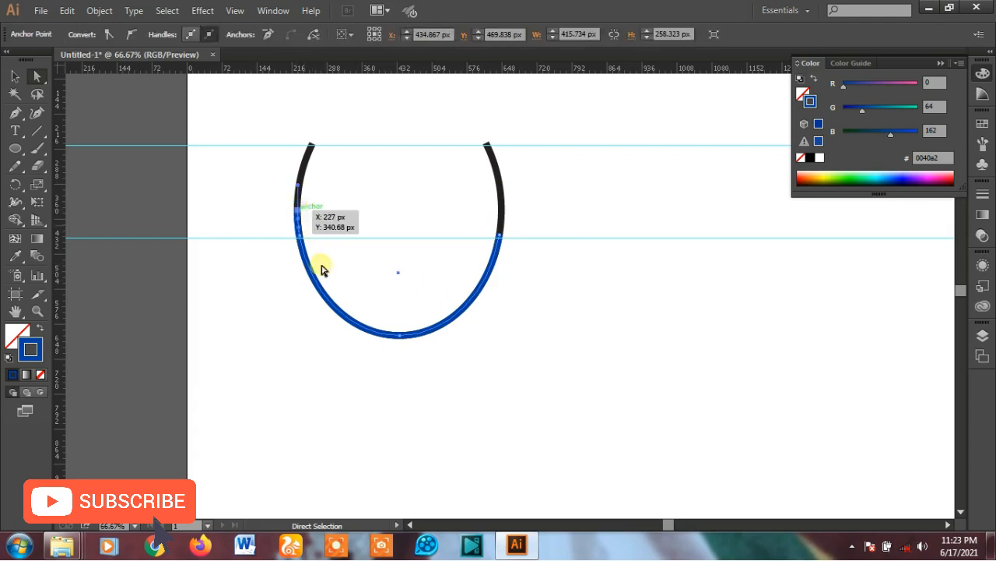
left_click(14, 76)
left_click(223, 165)
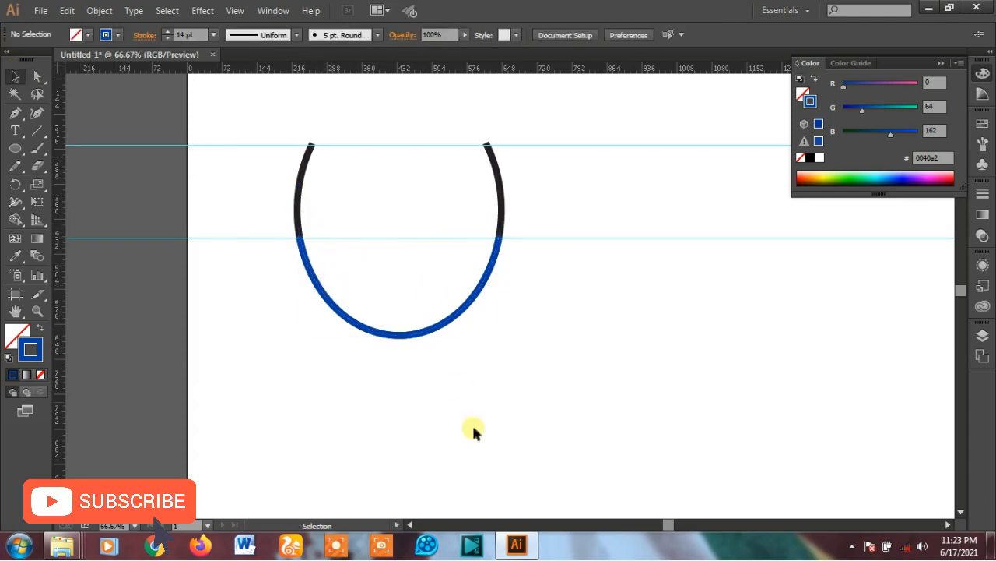
Match the blue lower arc's stroke to the black upper path with the Eyedropper.
scroll(582, 341, "down", 1)
scroll(405, 349, "up", 1)
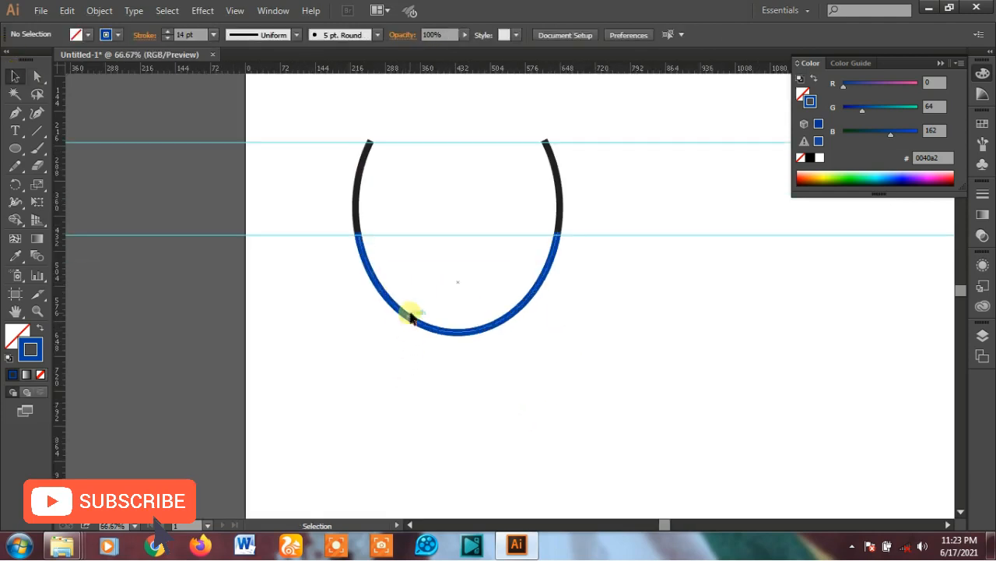
left_click(400, 313)
left_click(15, 255)
left_click(360, 210)
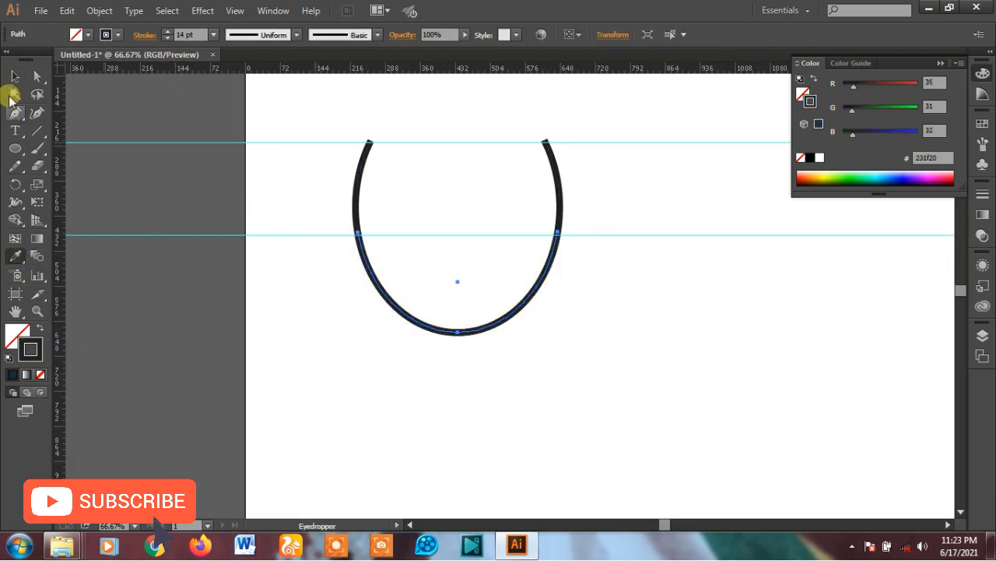
left_click(15, 76)
Try stroke weights of 40 pt and 20 pt on the lower arc.
left_click(213, 35)
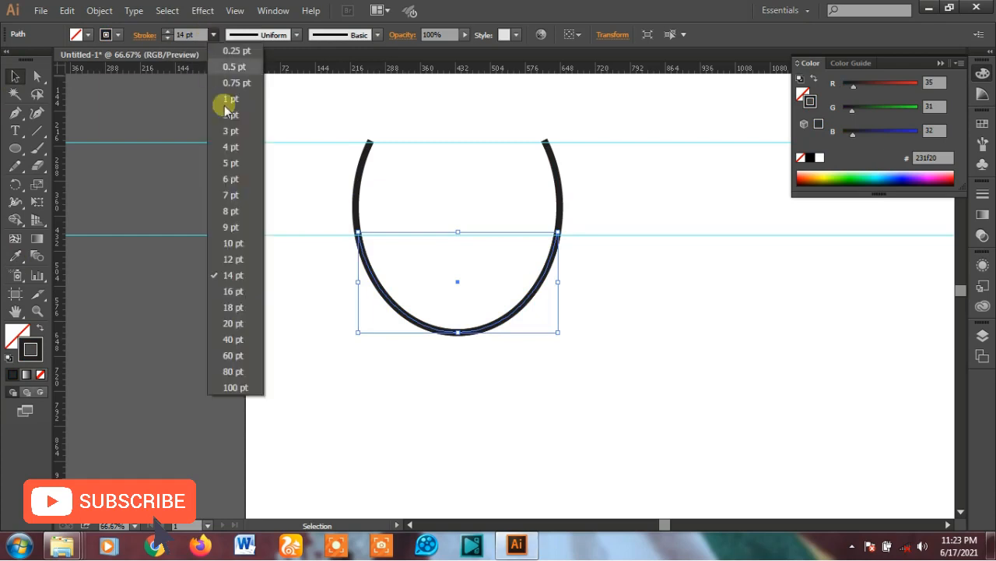
left_click(238, 323)
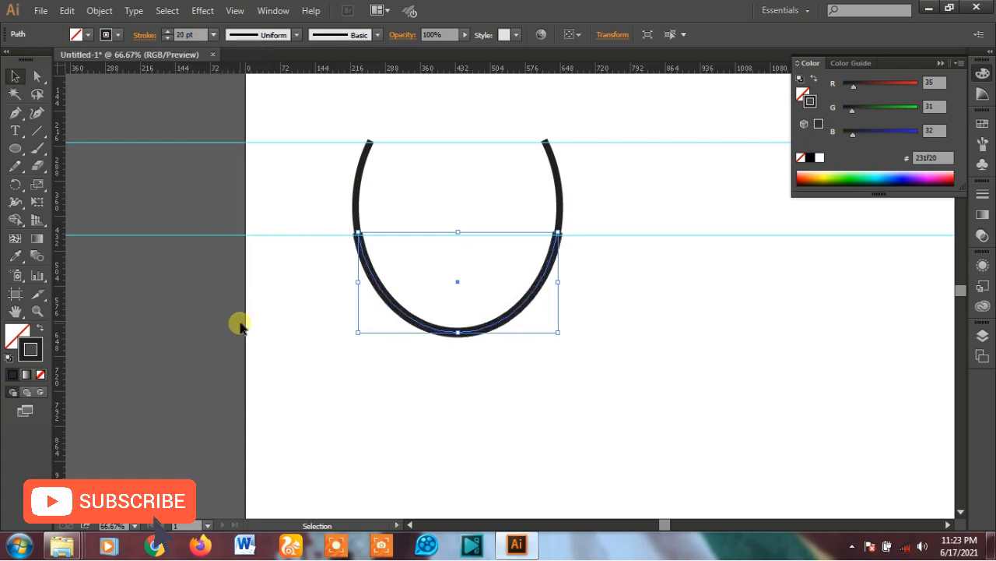
left_click(214, 34)
left_click(239, 336)
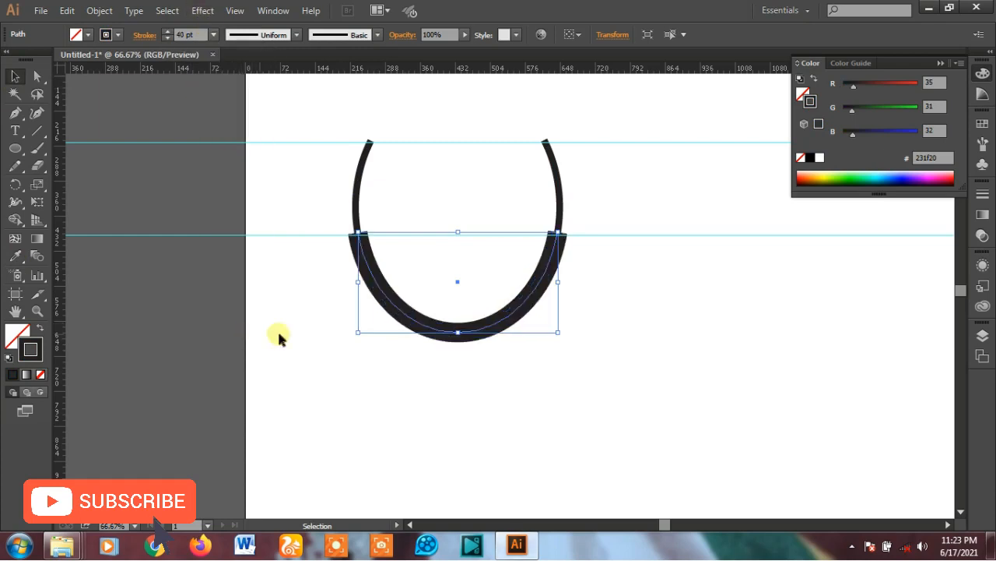
left_click(213, 34)
left_click(225, 316)
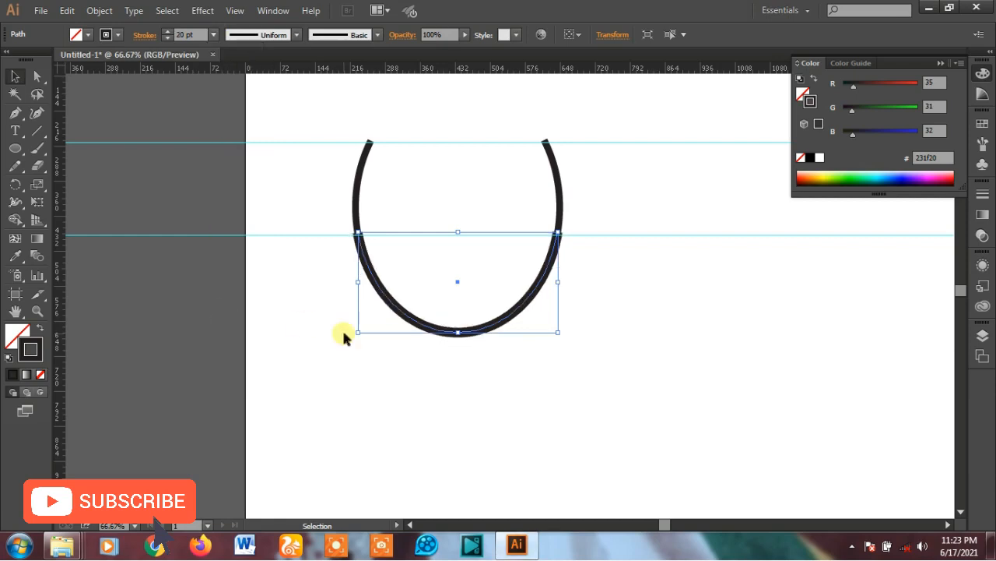
left_click(341, 363)
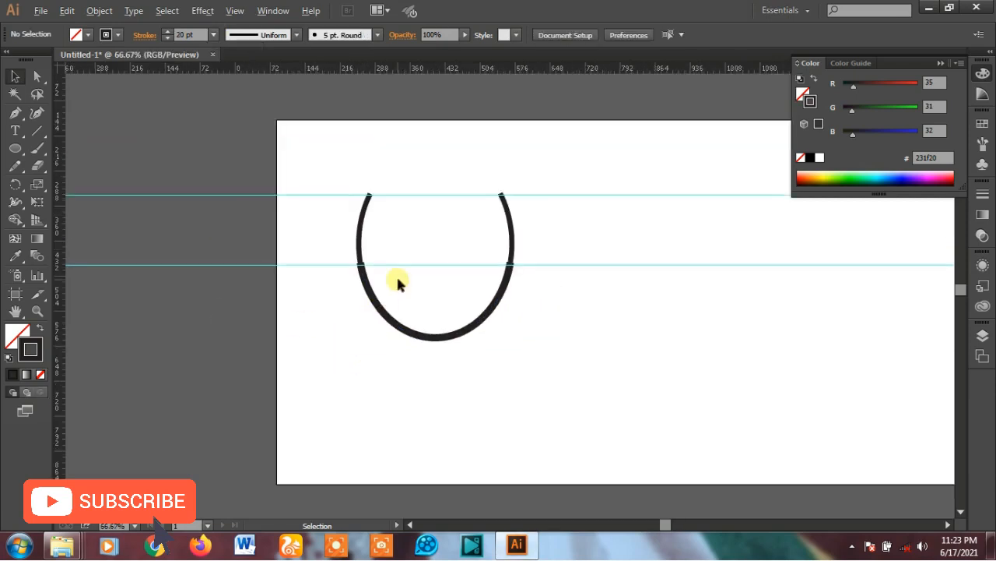
Set the lower arc's stroke weight to 25 pt and give its ends round caps.
scroll(397, 274, "up", 2)
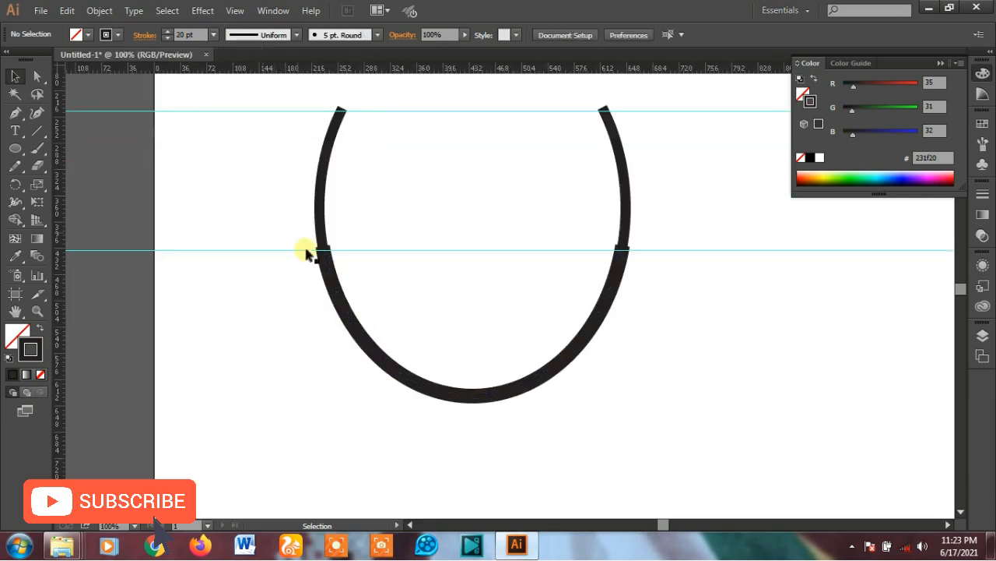
left_click(327, 274)
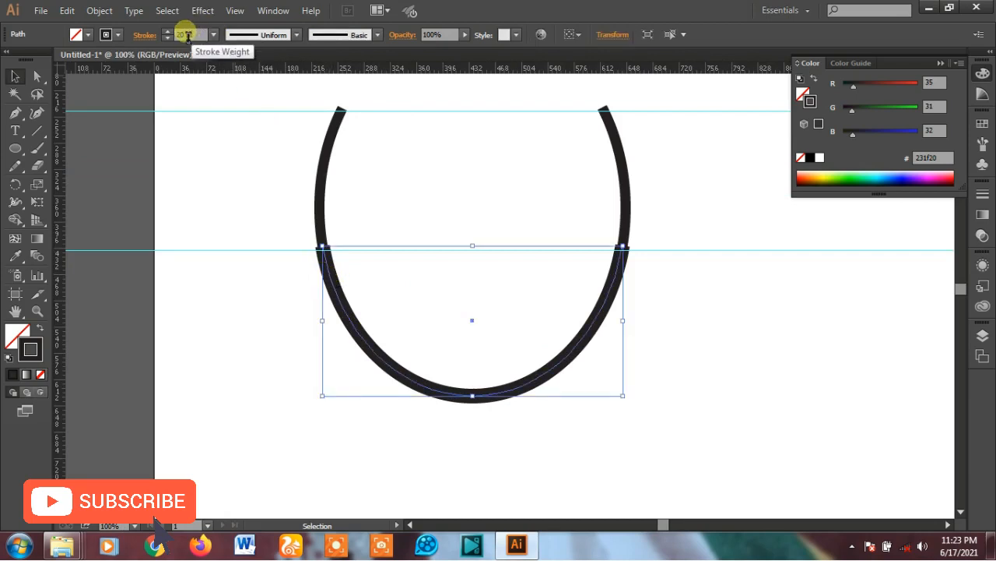
key("Return")
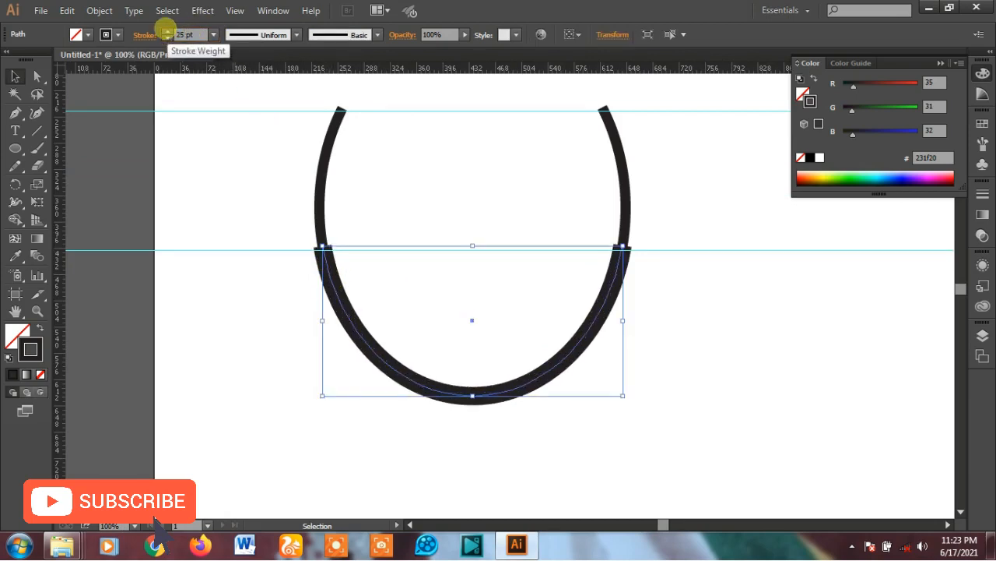
left_click(146, 35)
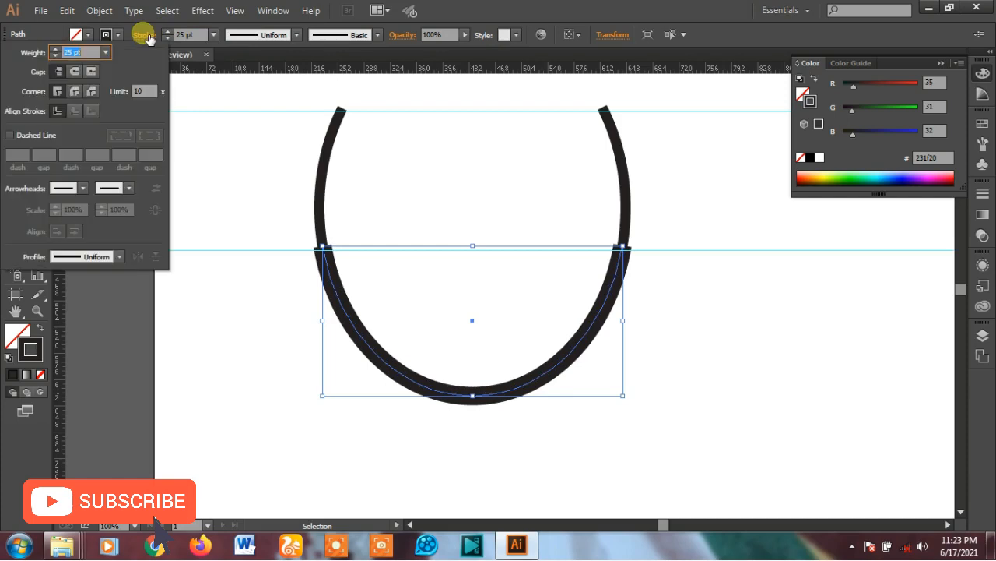
left_click(75, 72)
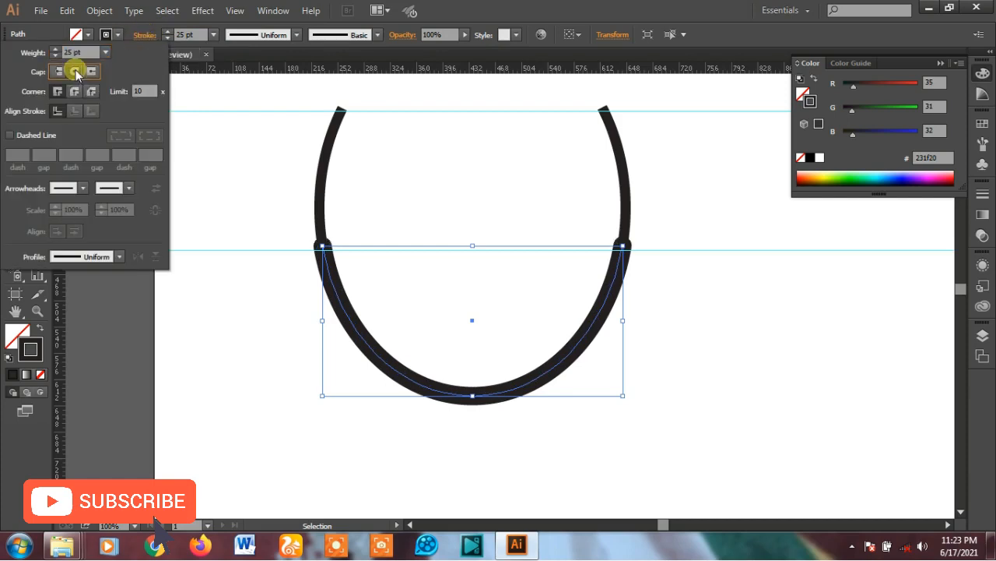
left_click(260, 176)
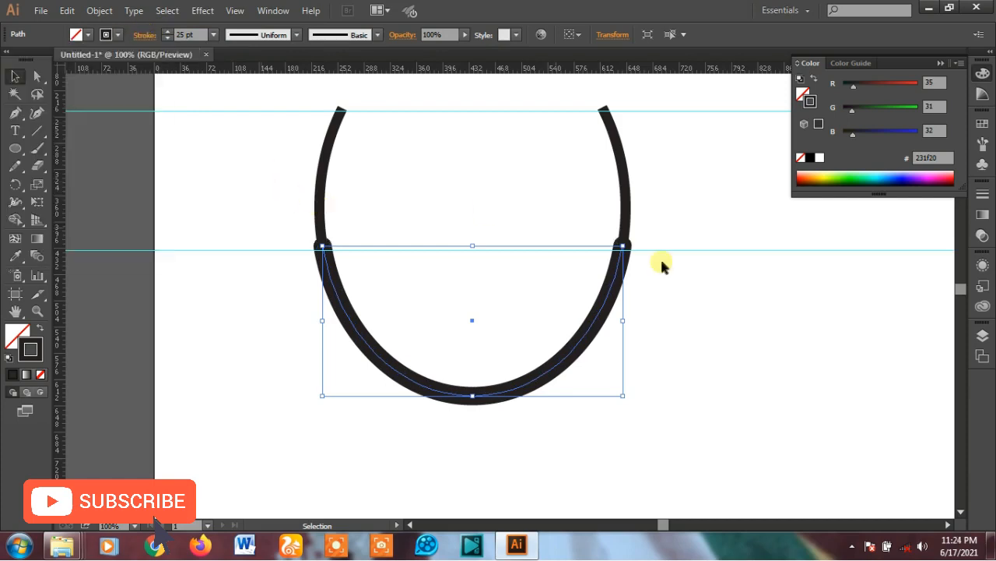
left_click(676, 282)
Delete both horizontal guides.
scroll(510, 260, "down", 2)
scroll(510, 251, "down", 1)
left_click(499, 248)
key("Delete")
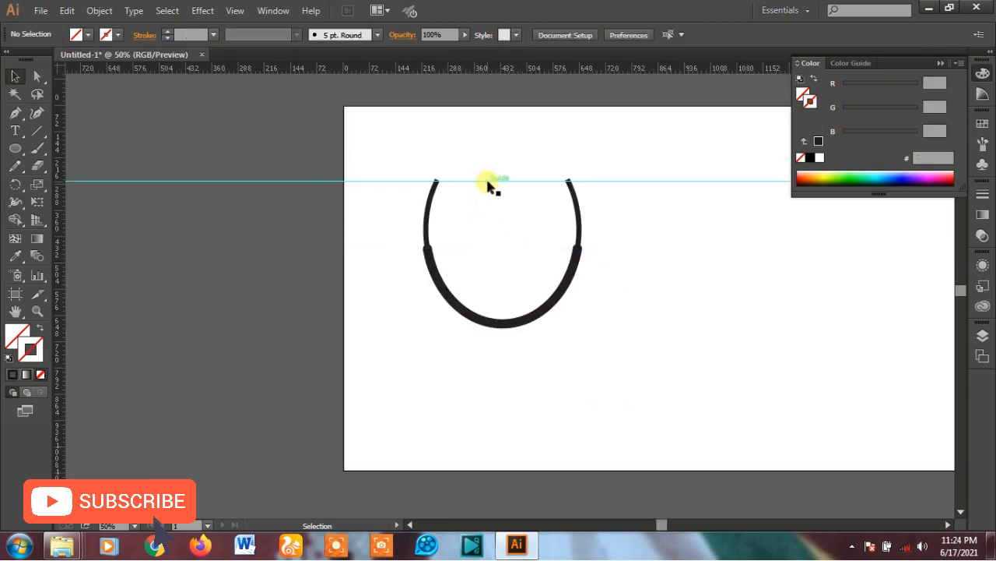
left_click(487, 181)
key("Delete")
Draw a small circle beside the upper-left end of the curved path and fill it with black (#231f20), without a stroke.
scroll(607, 218, "down", 1)
scroll(550, 237, "up", 1)
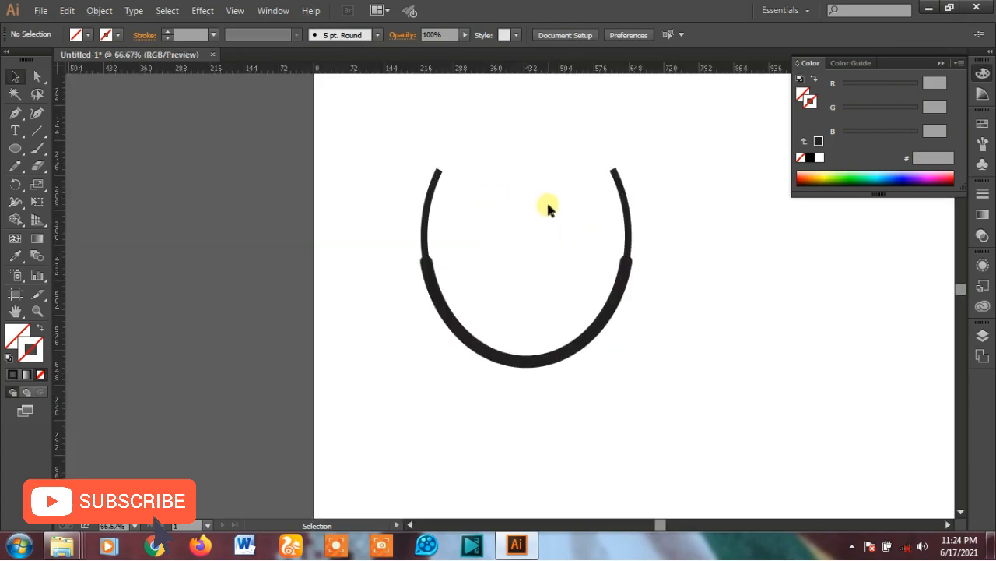
left_click(15, 149)
scroll(534, 239, "up", 1)
left_click_drag(430, 132, 464, 159)
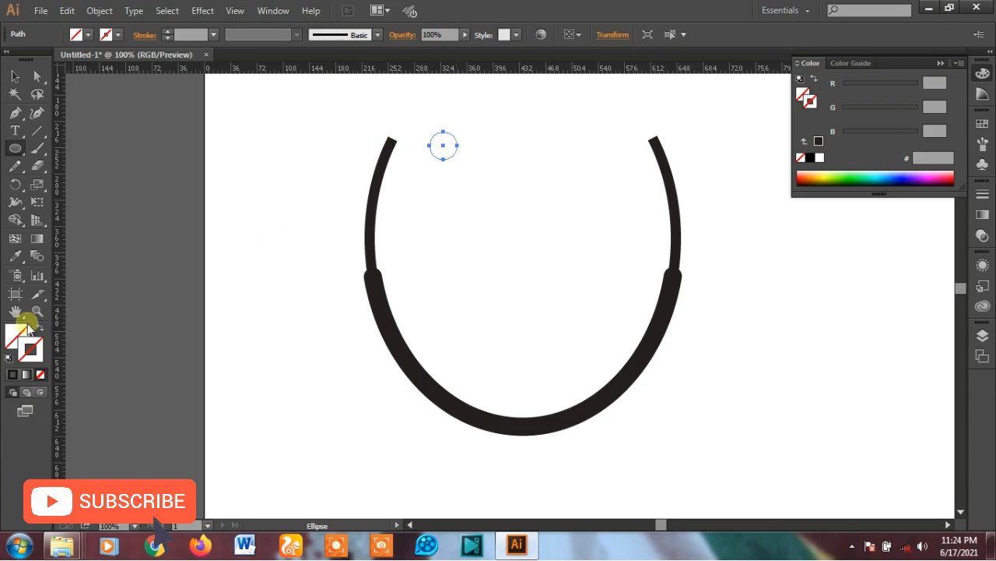
left_click(13, 374)
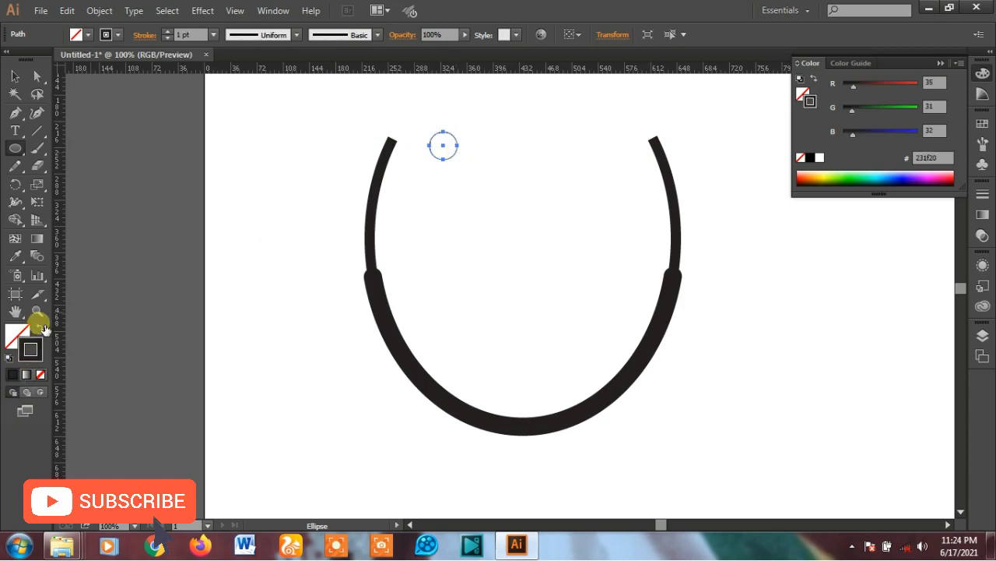
left_click(41, 327)
Enlarge the small black circle slightly and centre it over the upper end of the left arm.
left_click(14, 75)
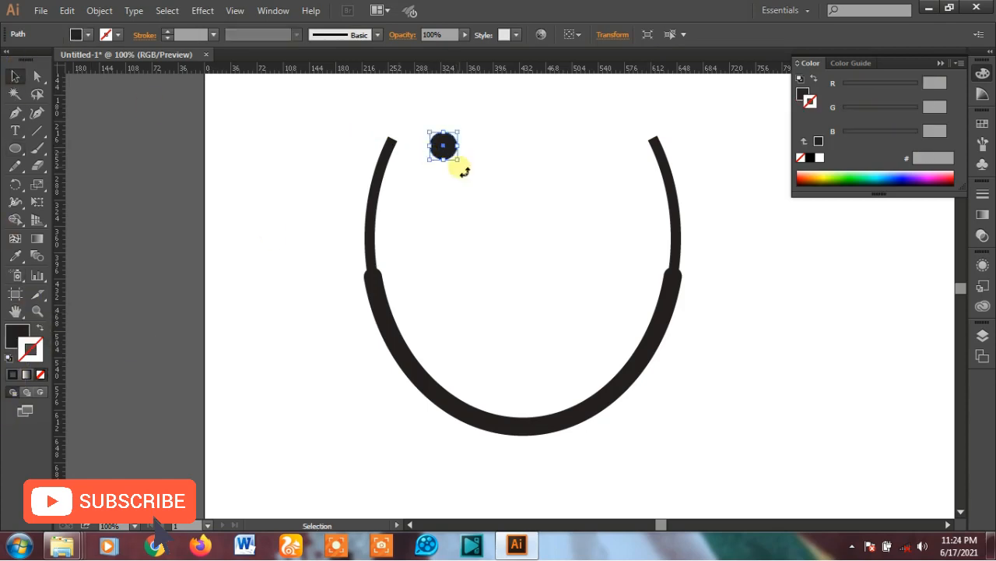
left_click_drag(464, 168, 394, 143)
left_click(474, 194)
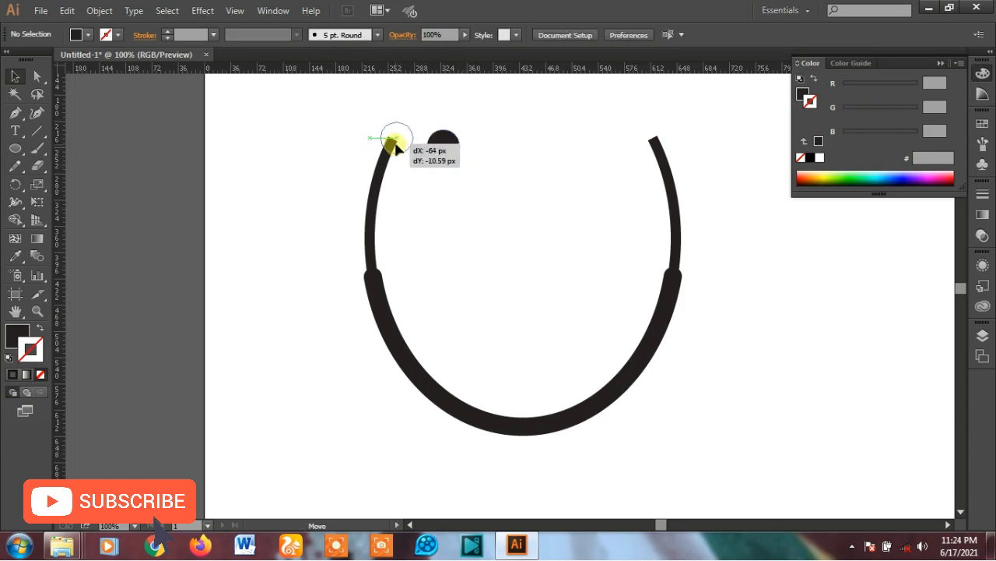
left_click_drag(394, 142, 394, 142)
scroll(430, 231, "down", 3)
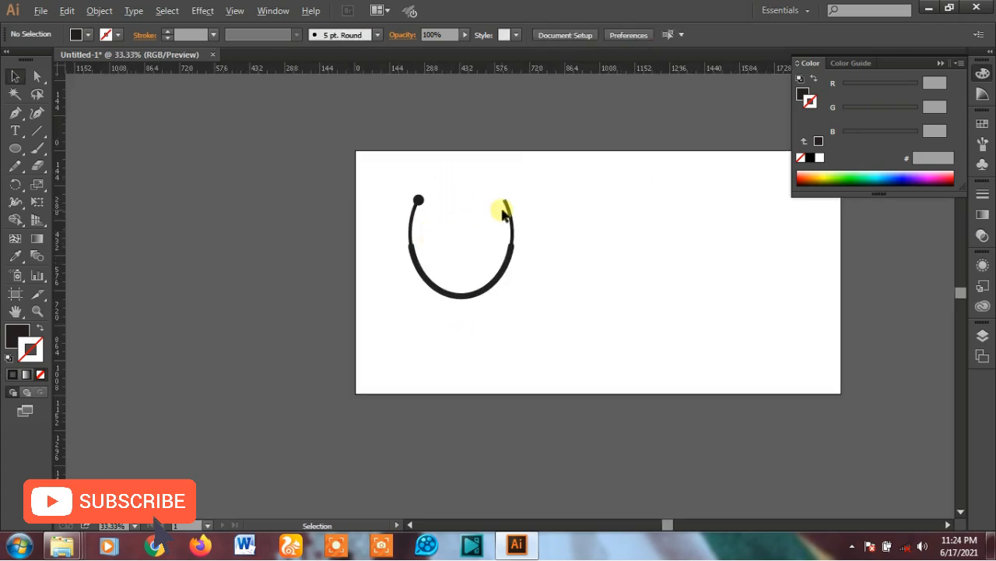
Duplicate the black circle horizontally onto the upper end of the right arm and nudge the copy slightly right to align it.
scroll(505, 207, "up", 2)
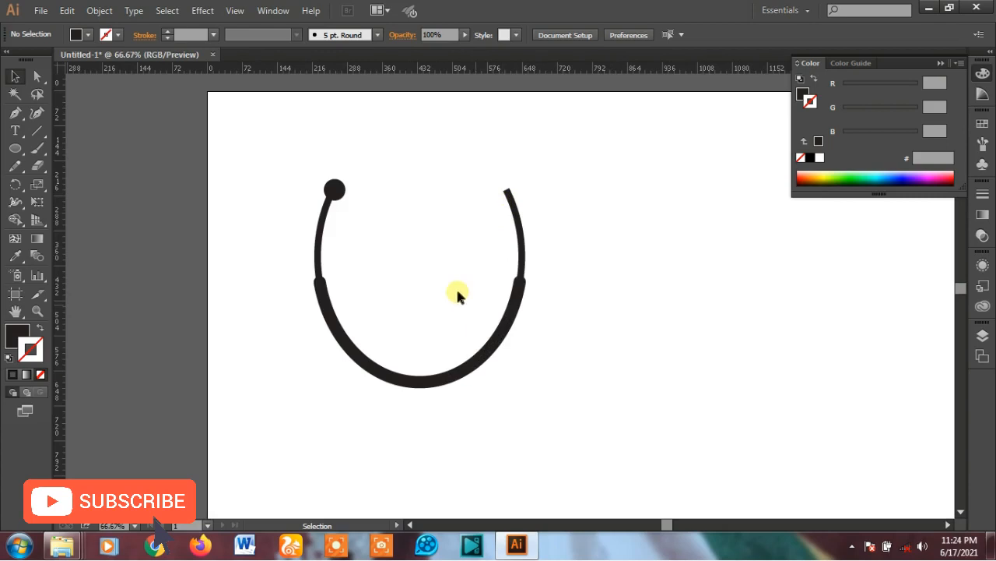
scroll(330, 220, "up", 1)
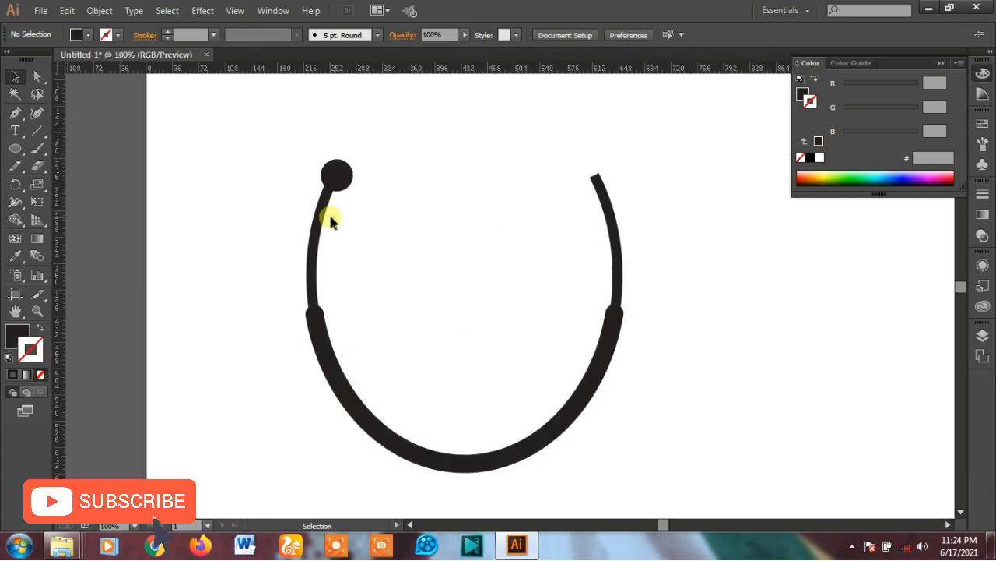
scroll(337, 165, "up", 1)
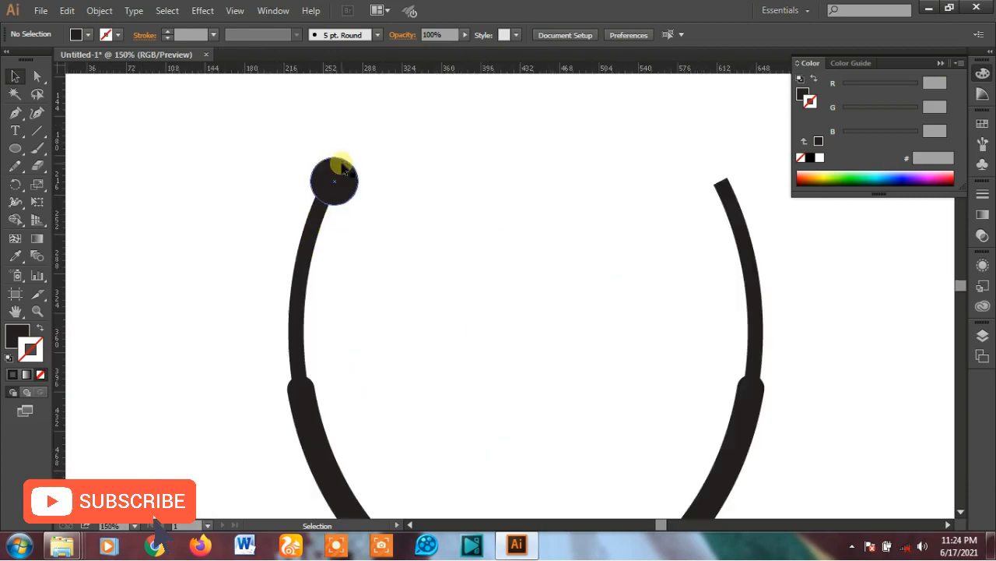
scroll(344, 319, "down", 1)
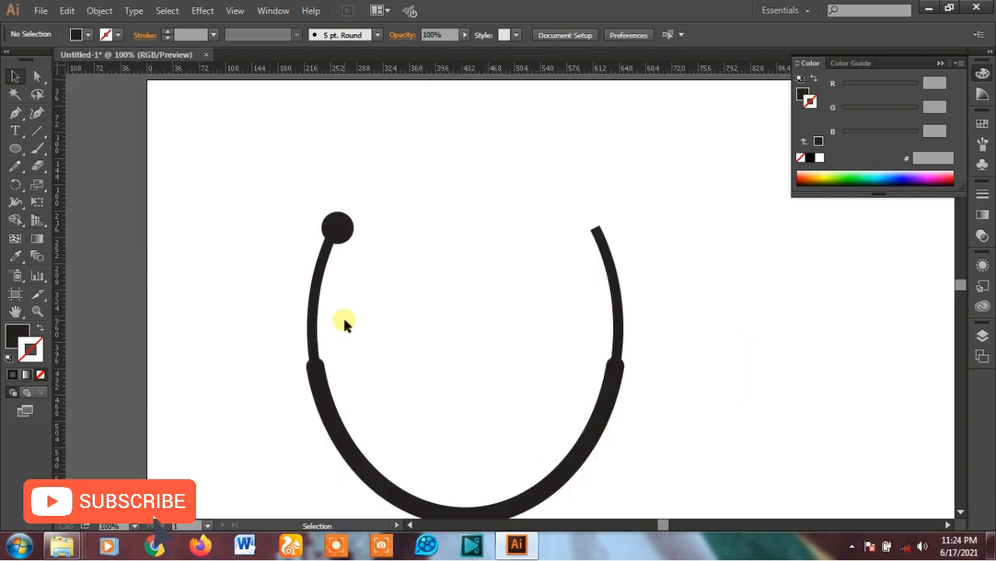
key("alt")
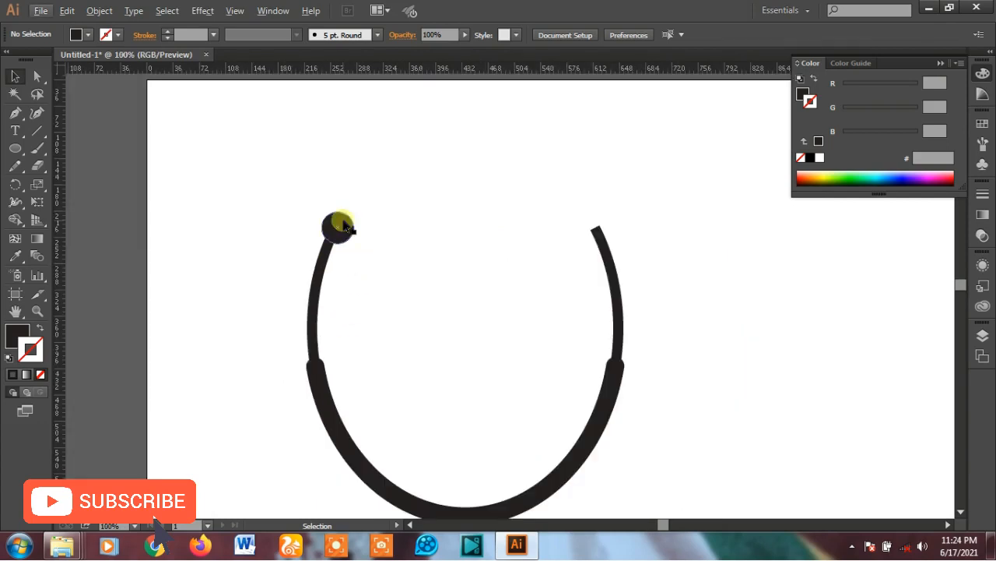
left_click(345, 227)
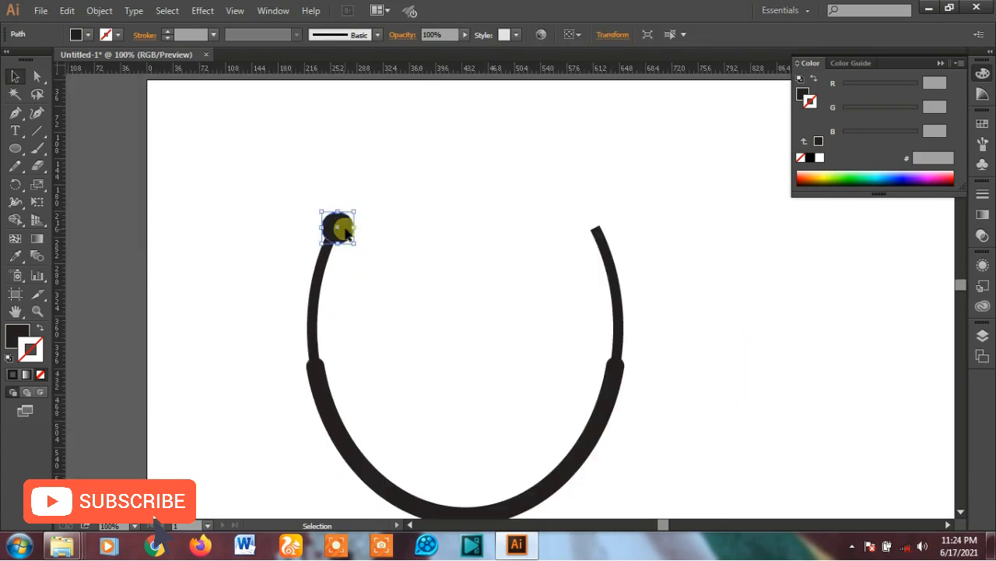
left_click_drag(359, 234, 605, 234)
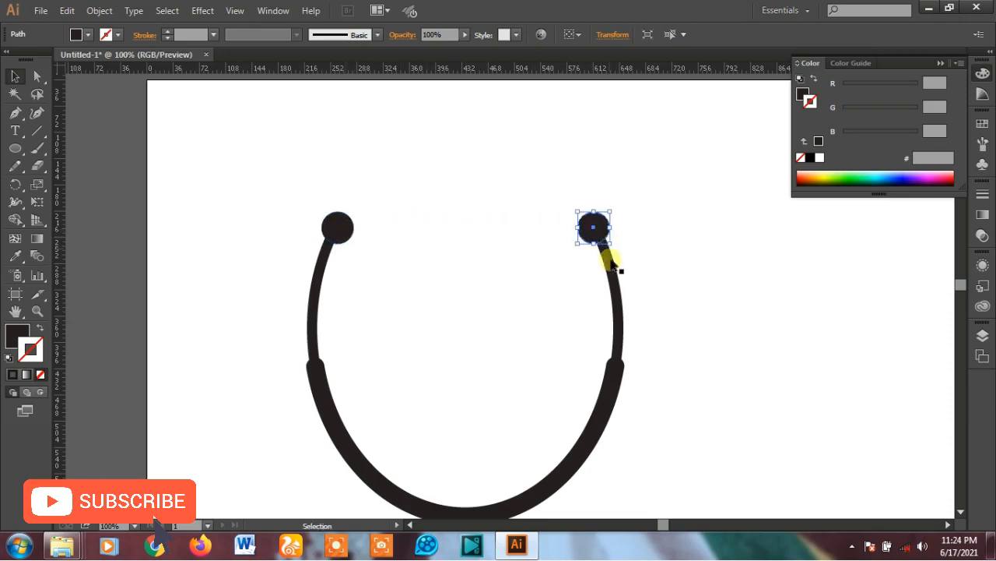
key("Right")
key("Right")
left_click(677, 298)
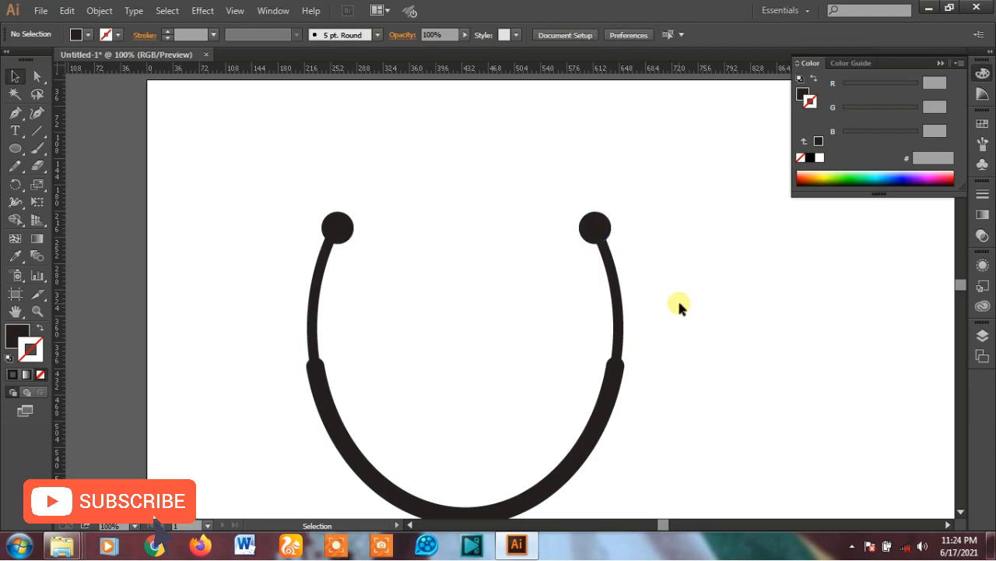
Draw a small black downward-pointing triangle to the left of the U-shape, using 3 as its number of points.
key("ctrl+minus")
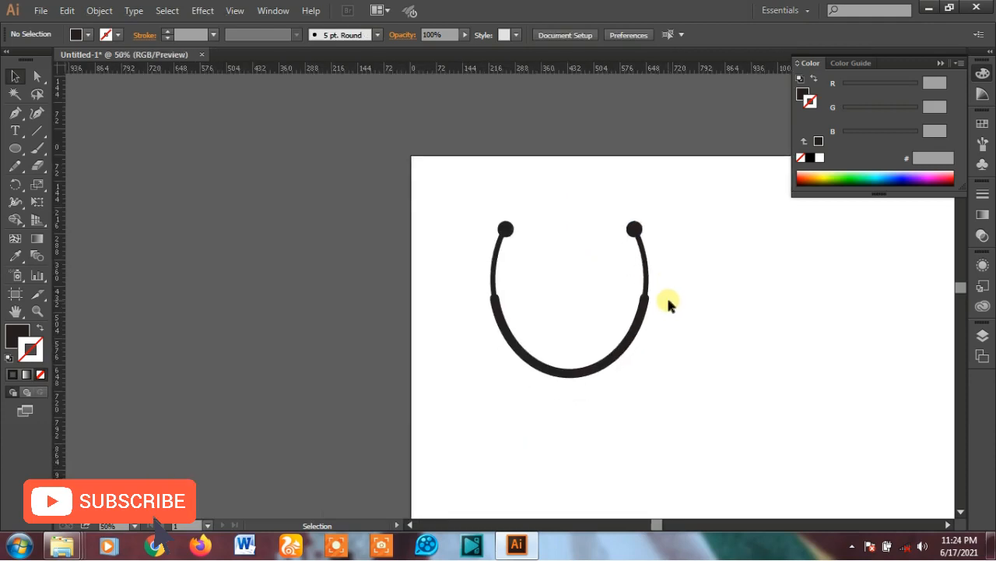
key("ctrl+plus")
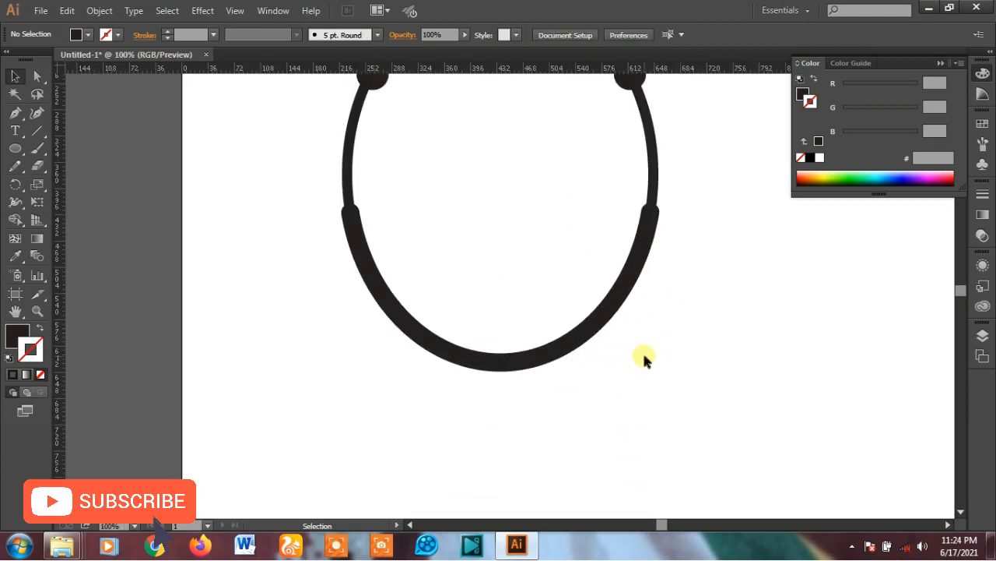
left_click_drag(13, 151, 93, 218)
left_click(260, 240)
left_click(484, 285)
type("3")
left_click(462, 317)
left_click(13, 78)
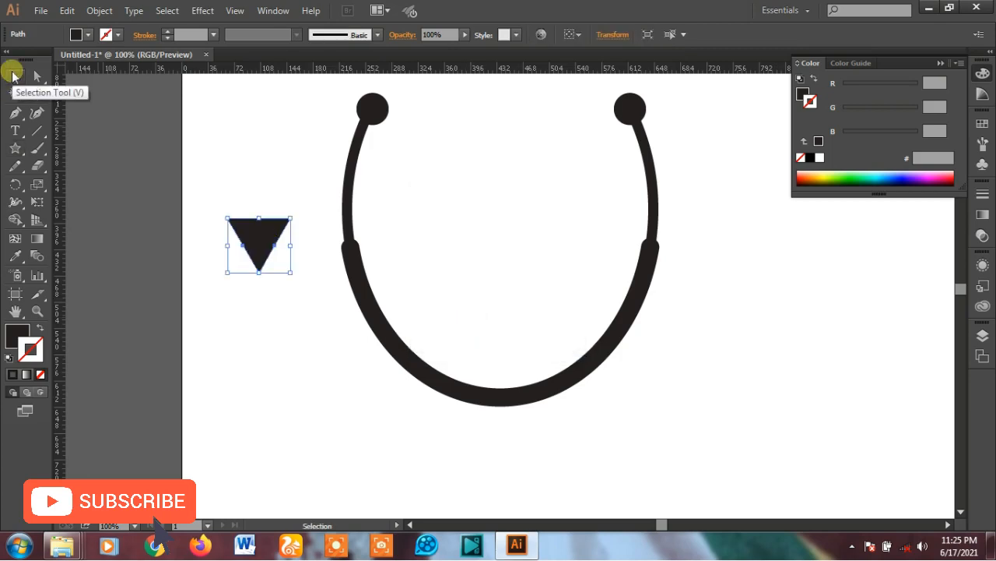
Move the triangle to the bottom centre of the lower arc so that its tip hangs below the stroke.
left_click(254, 235)
left_click_drag(263, 233, 510, 410)
left_click(662, 390)
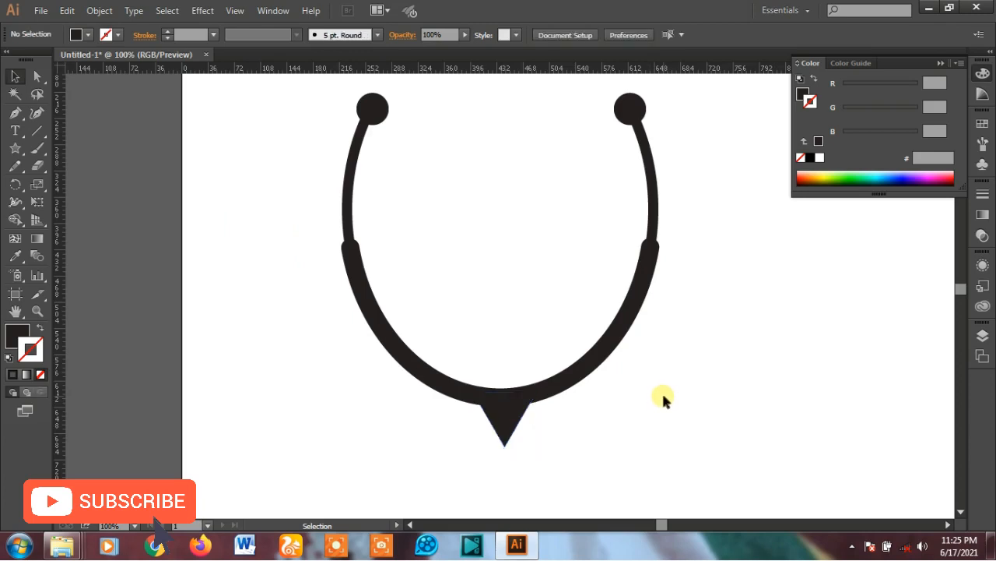
Draw an open zigzag path from the triangle's tip: about 172 px right, 79 px down, back left under the left arm, 51 px down, 427 px right.
scroll(658, 386, "down", 1)
key("ctrl+minus")
scroll(646, 375, "down", 1)
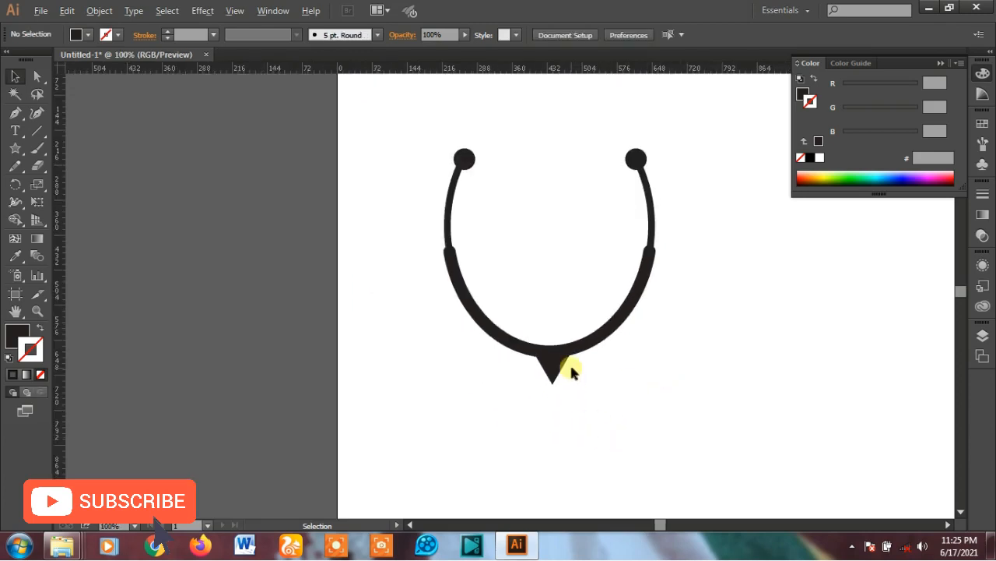
scroll(570, 366, "up", 1)
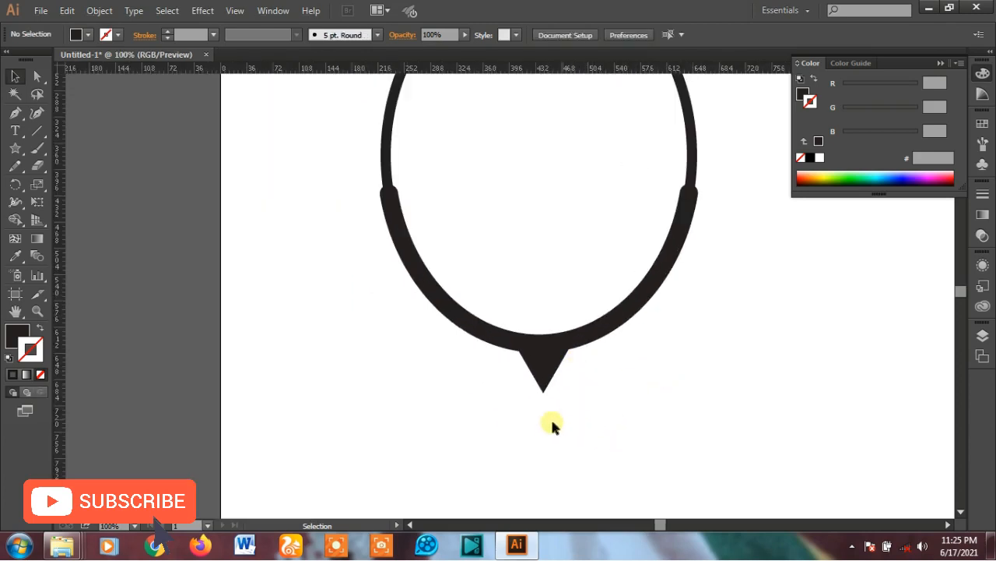
scroll(537, 409, "down", 1)
left_click(14, 112)
scroll(456, 282, "up", 1)
scroll(278, 296, "down", 1)
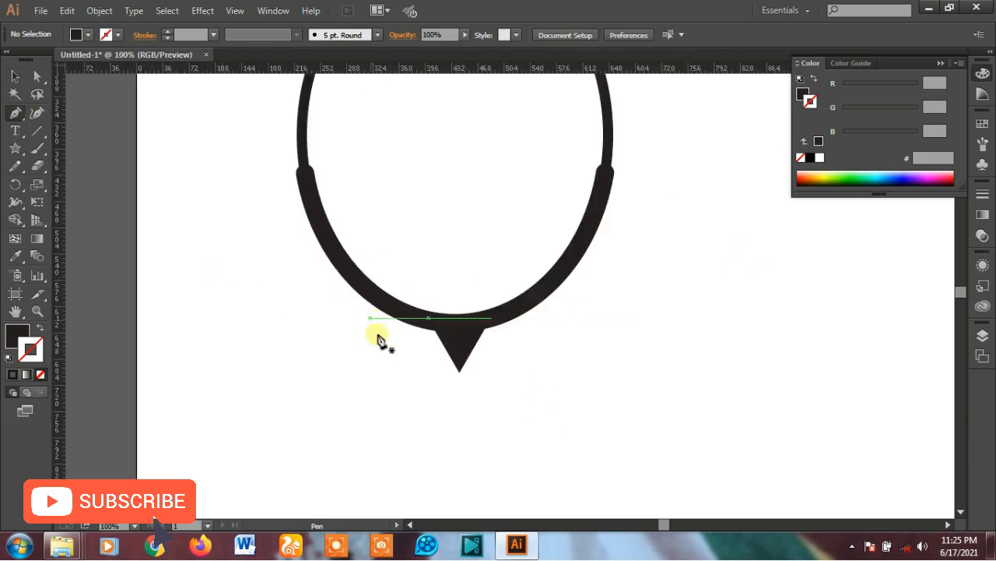
left_click(459, 372)
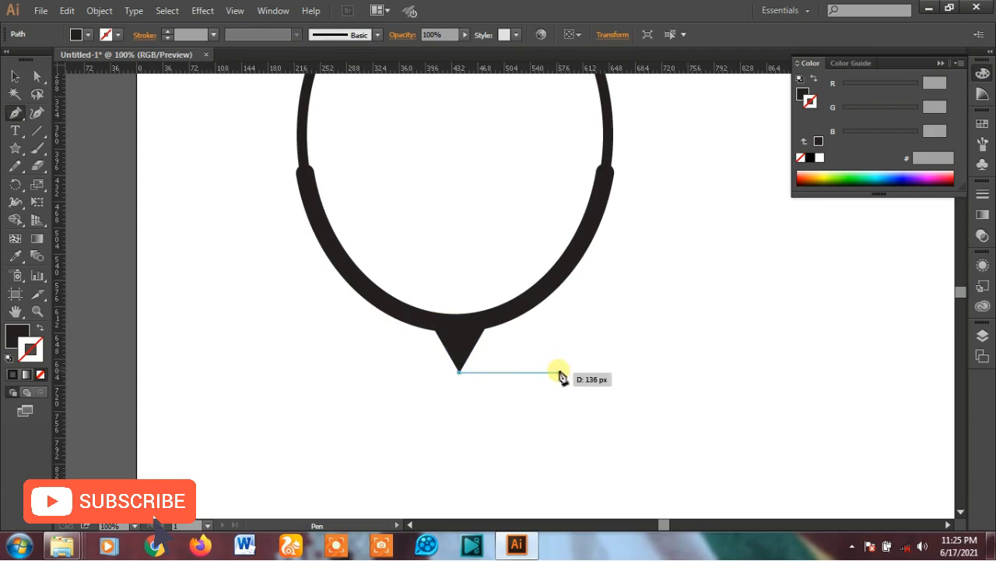
scroll(564, 378, "down", 1)
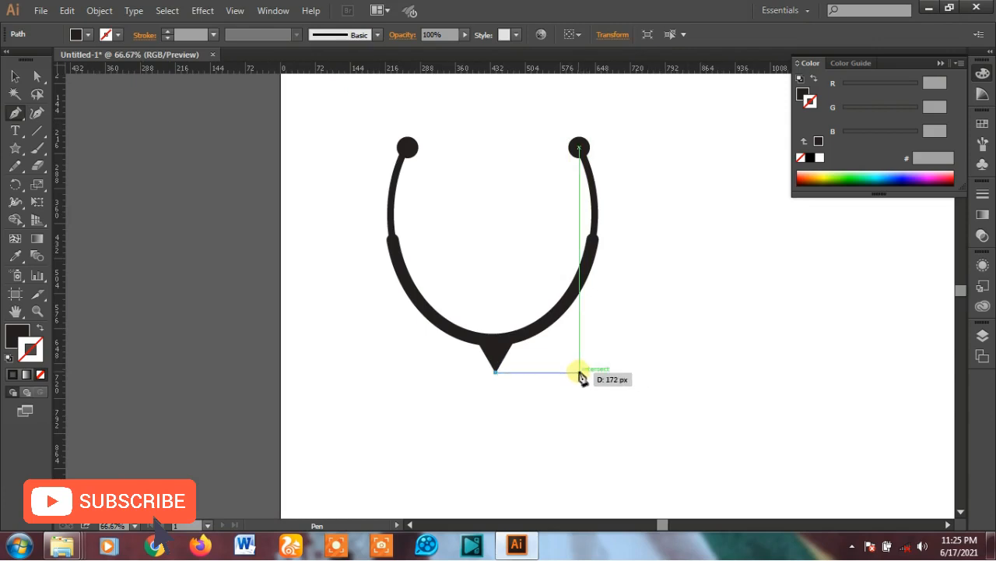
left_click(578, 372)
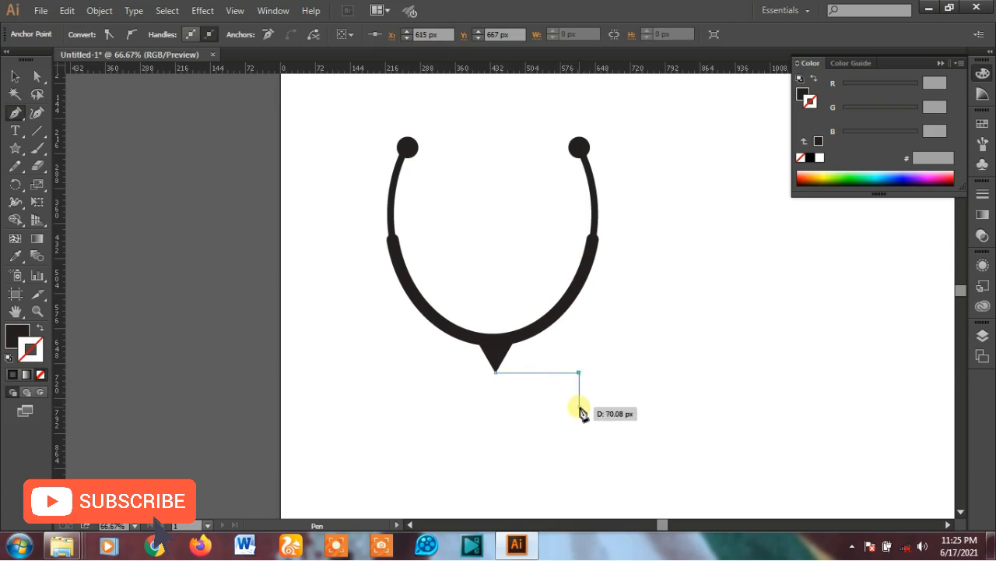
left_click(579, 410)
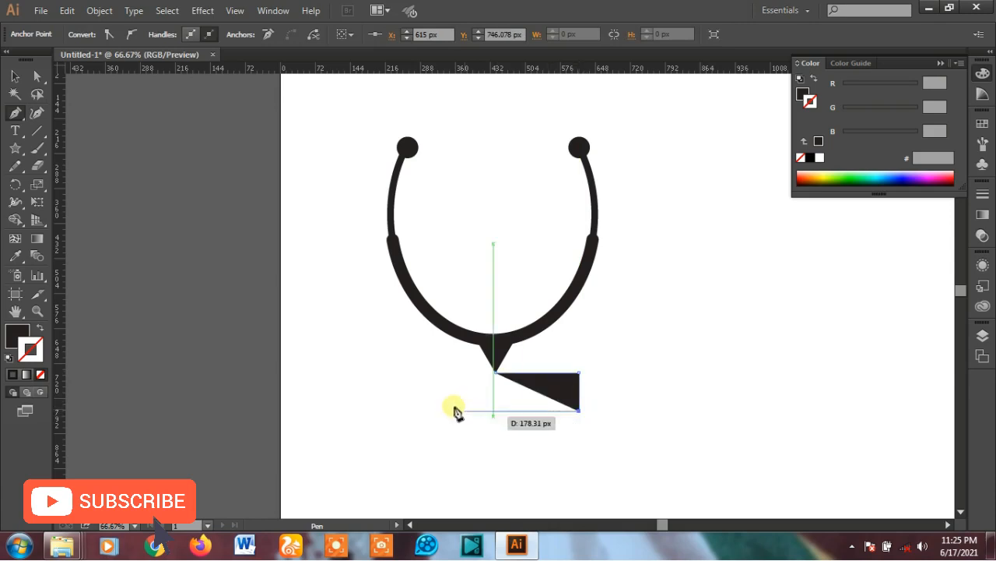
left_click(391, 416)
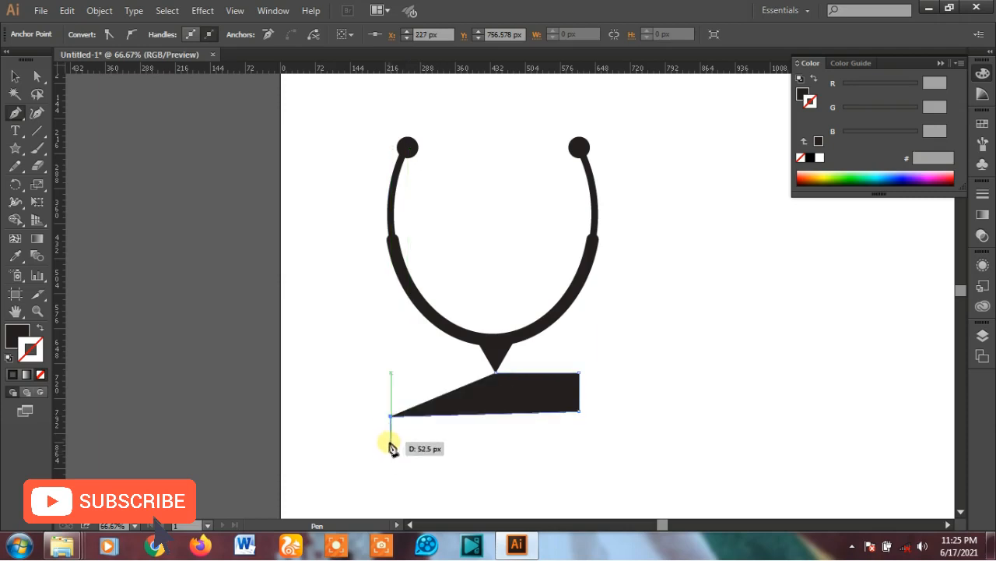
left_click(391, 440)
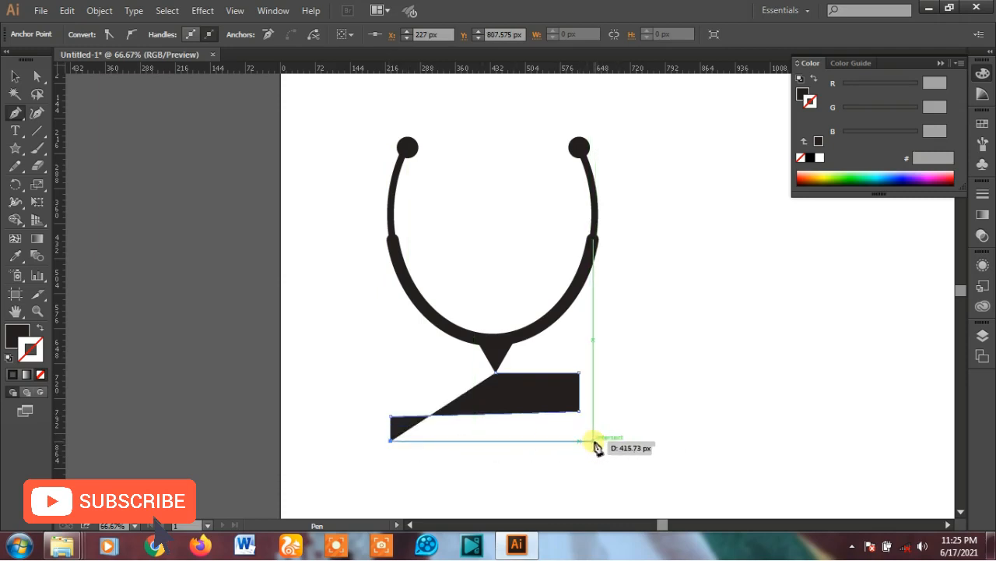
left_click(597, 441)
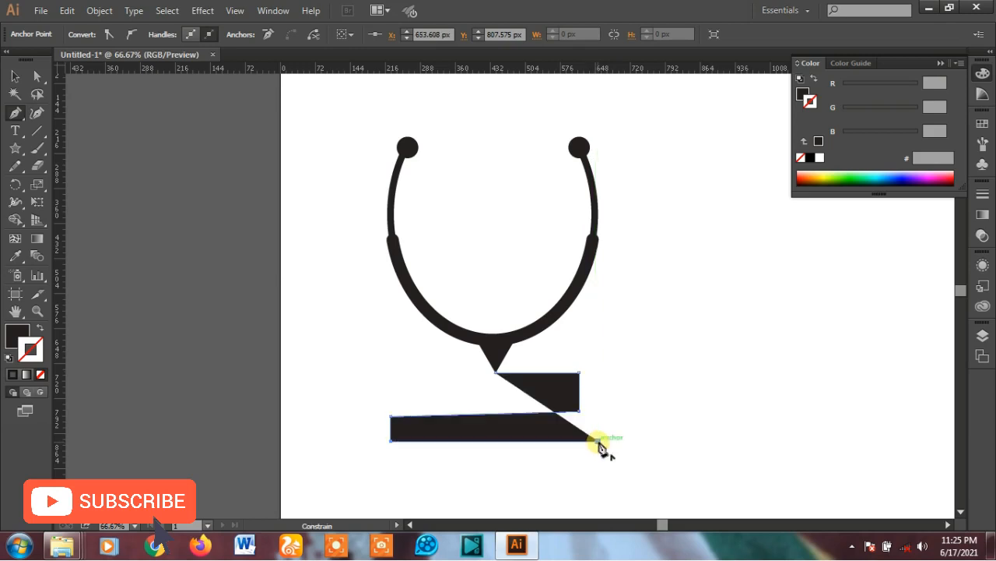
Swap the zigzag path's fill and stroke, and copy the left upper arm's 14 pt black stroke onto it with the Eyedropper.
left_click(38, 329)
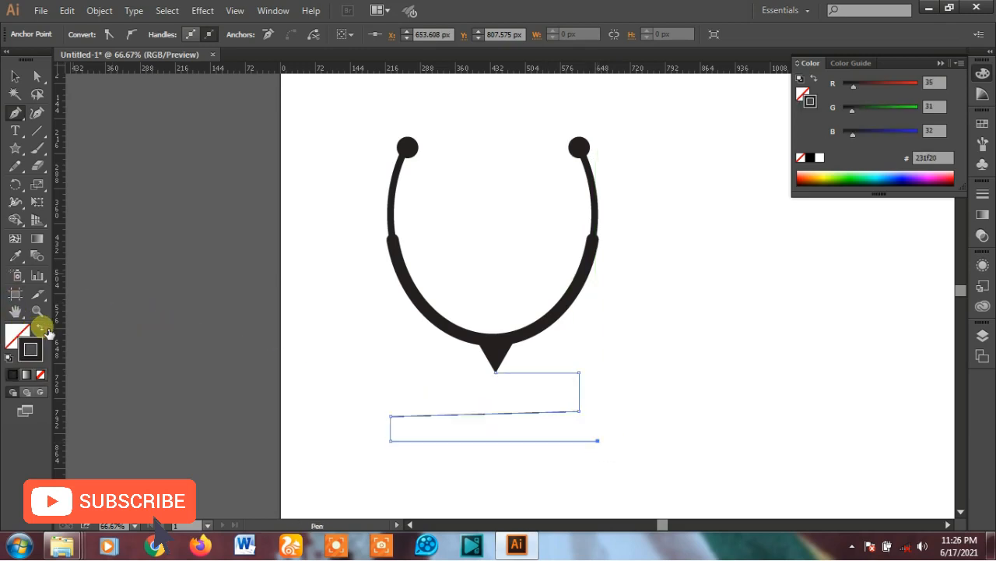
left_click(13, 76)
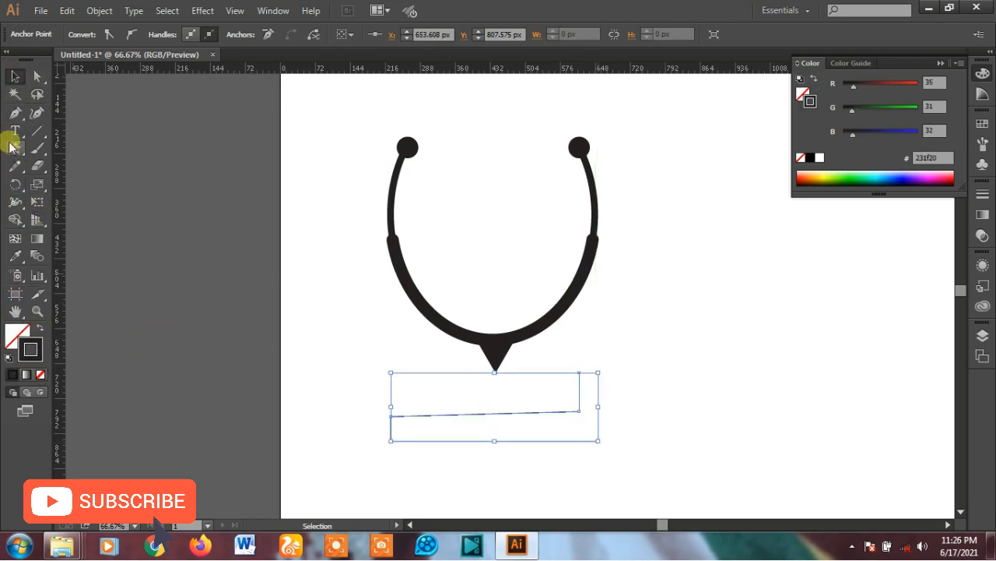
left_click(14, 258)
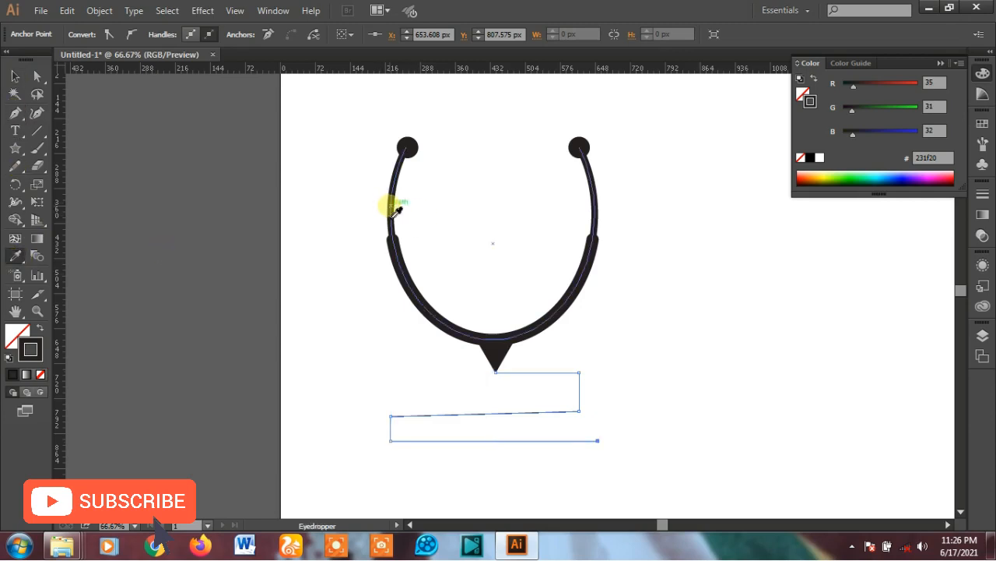
left_click(400, 212)
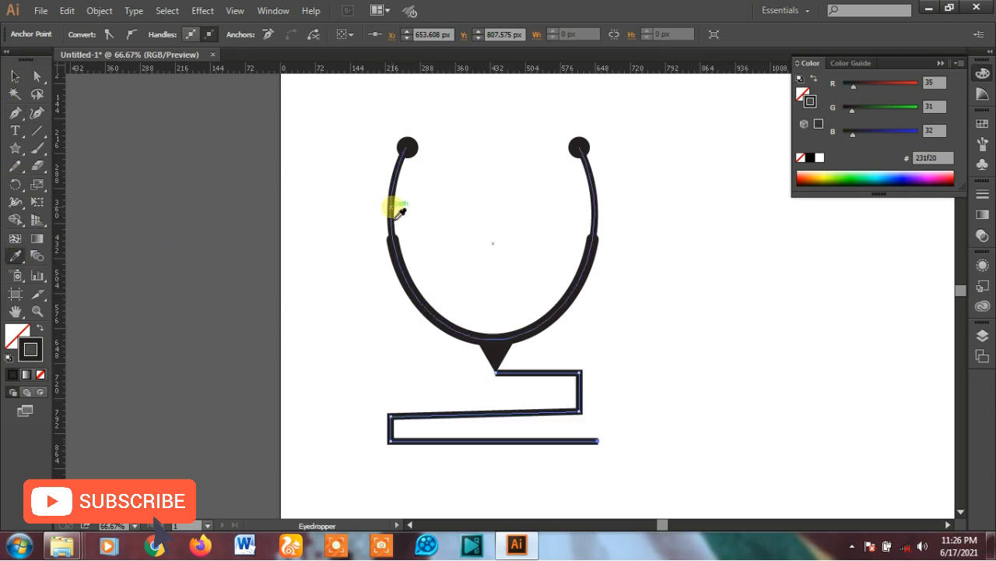
left_click(14, 76)
left_click(388, 358)
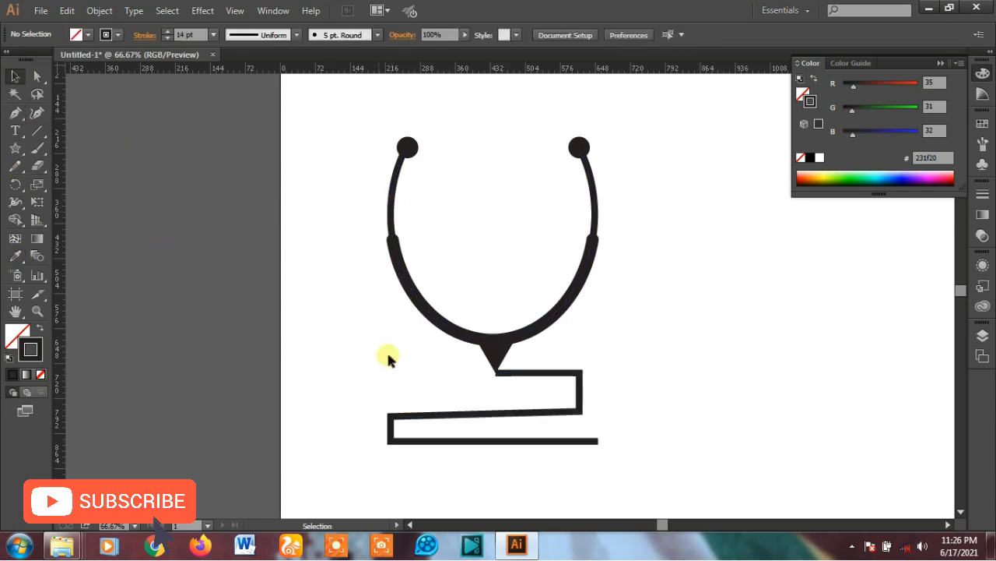
Give the zigzag path's stroke round caps and round corner joins.
left_click(406, 416)
left_click(148, 35)
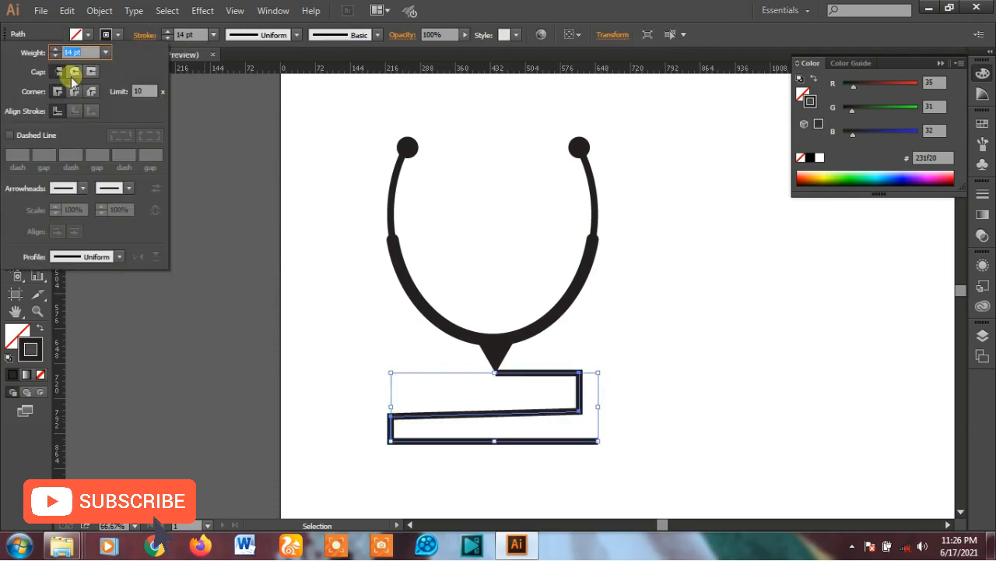
left_click(75, 92)
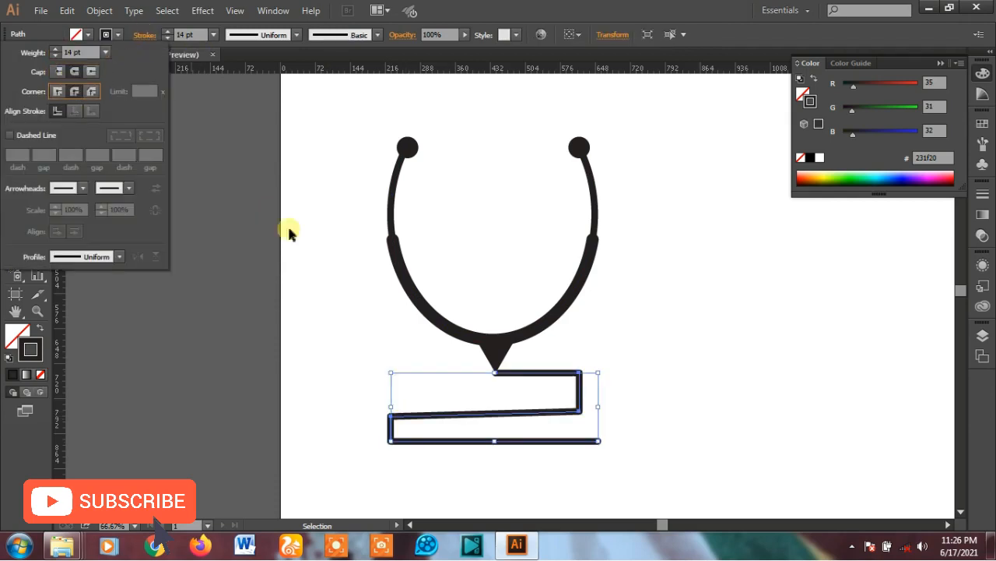
left_click(734, 407)
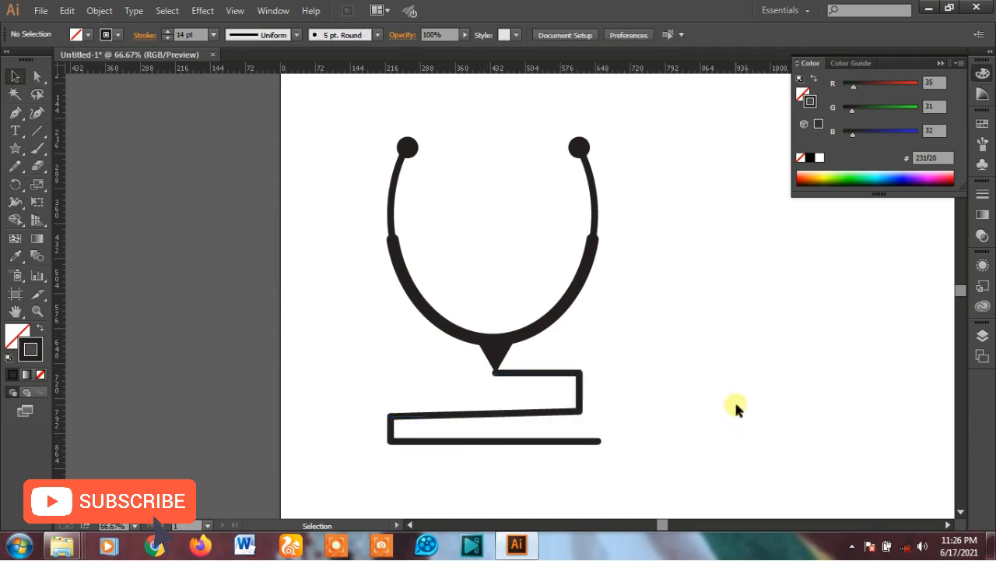
Set the zigzag path's stroke weight to 20 pt.
left_click(545, 412)
left_click(168, 33)
left_click(168, 32)
left_click(167, 33)
left_click(167, 33)
left_click(168, 33)
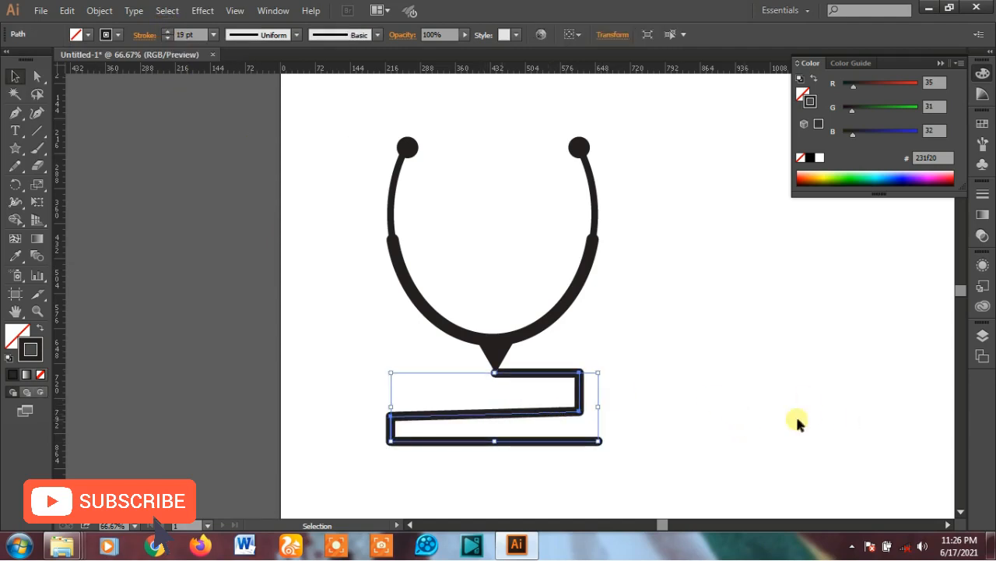
left_click(168, 33)
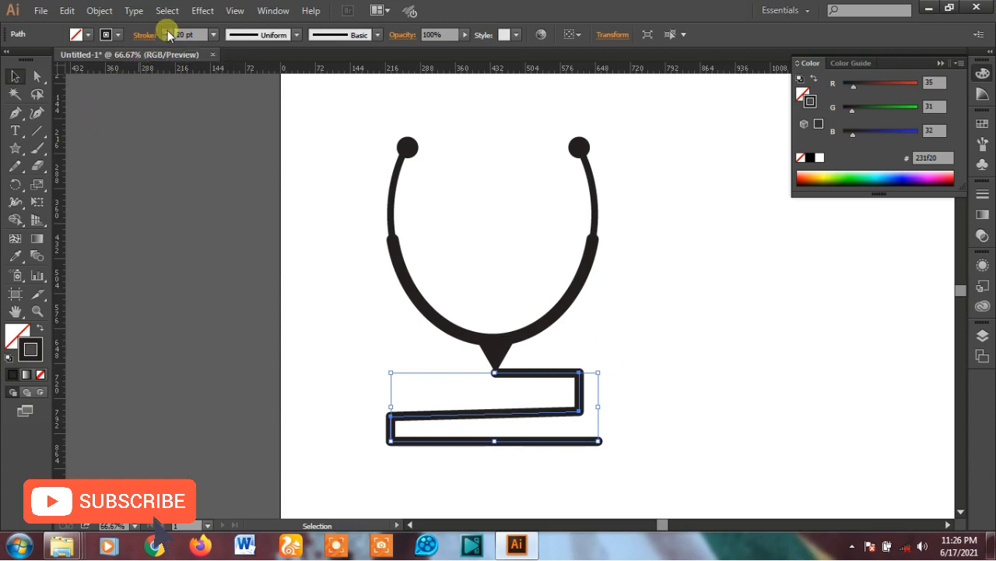
Set the stroke weight of the arc forming the thinner upper arms to 17 pt.
left_click(314, 296)
left_click(389, 198)
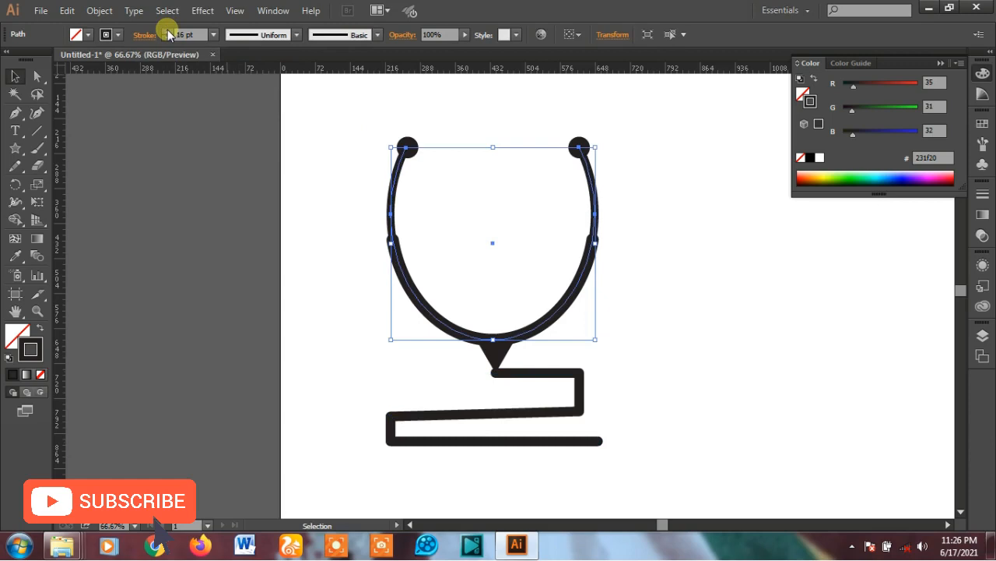
left_click(596, 348)
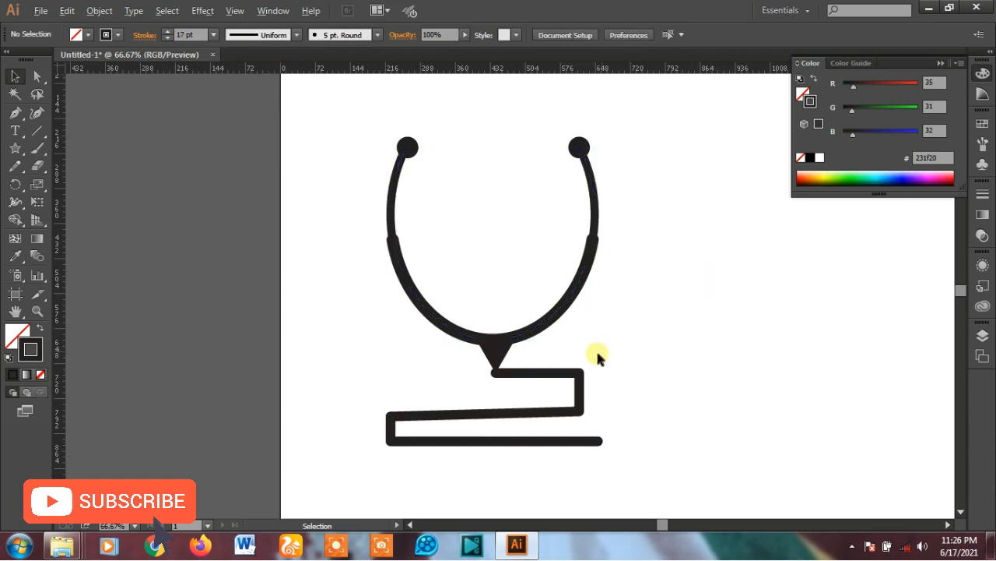
scroll(593, 350, "down", 2)
scroll(566, 418, "up", 2)
scroll(567, 419, "up", 2)
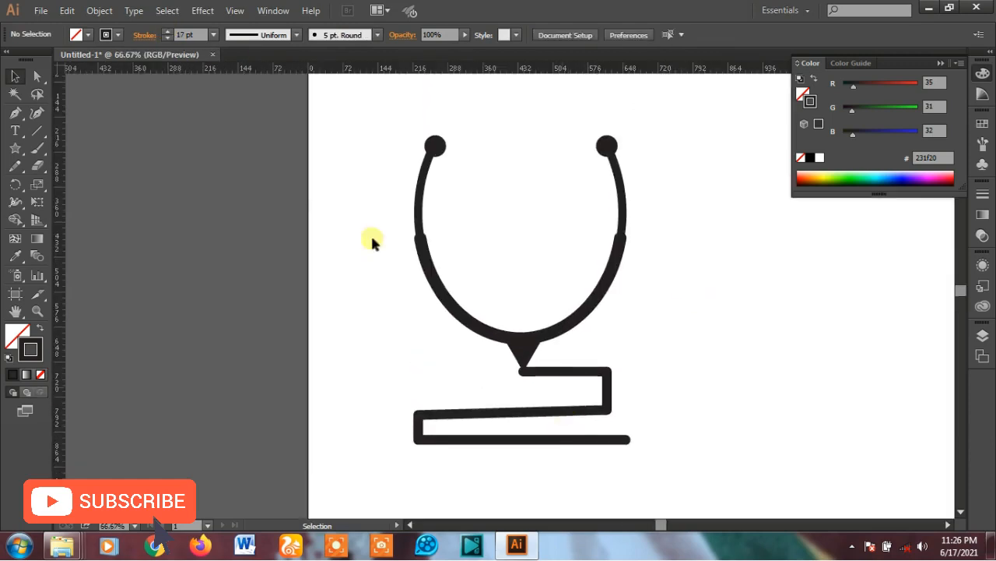
Reduce the zigzag path's stroke weight to 17 pt to match the upper arms.
left_click(542, 410)
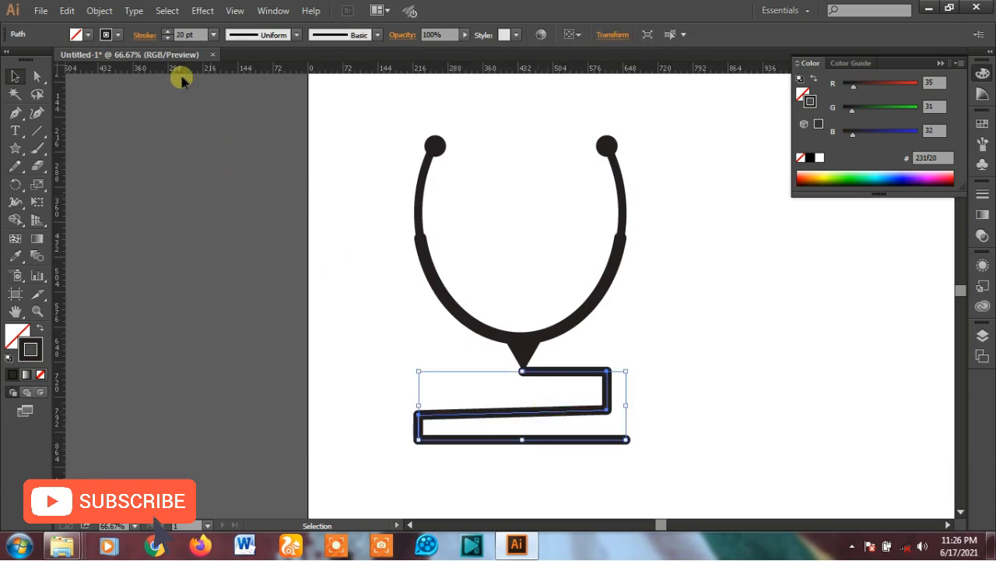
left_click(168, 38)
left_click(324, 220)
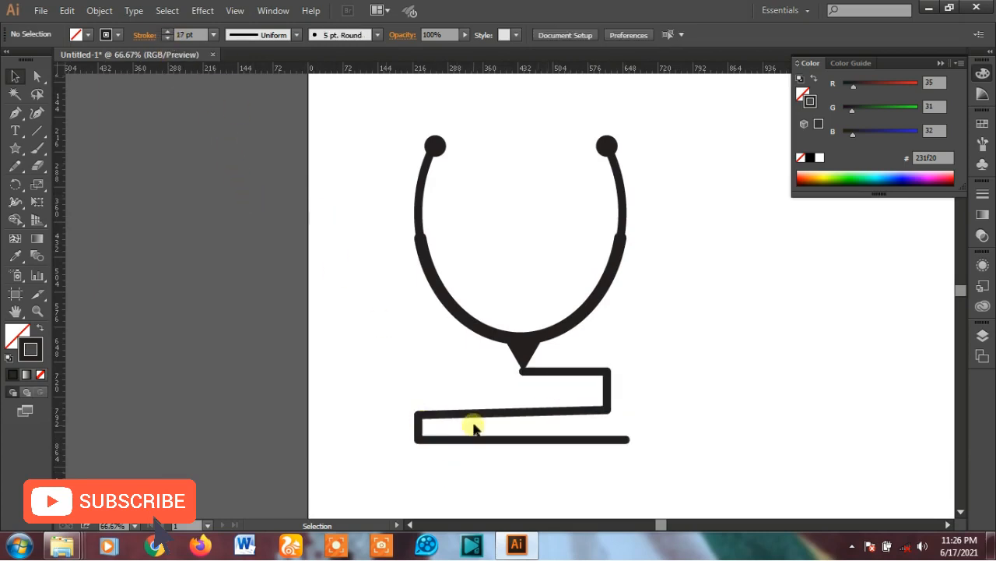
Round the zigzag path's corners into full bends using its live corner widgets.
left_click(473, 413)
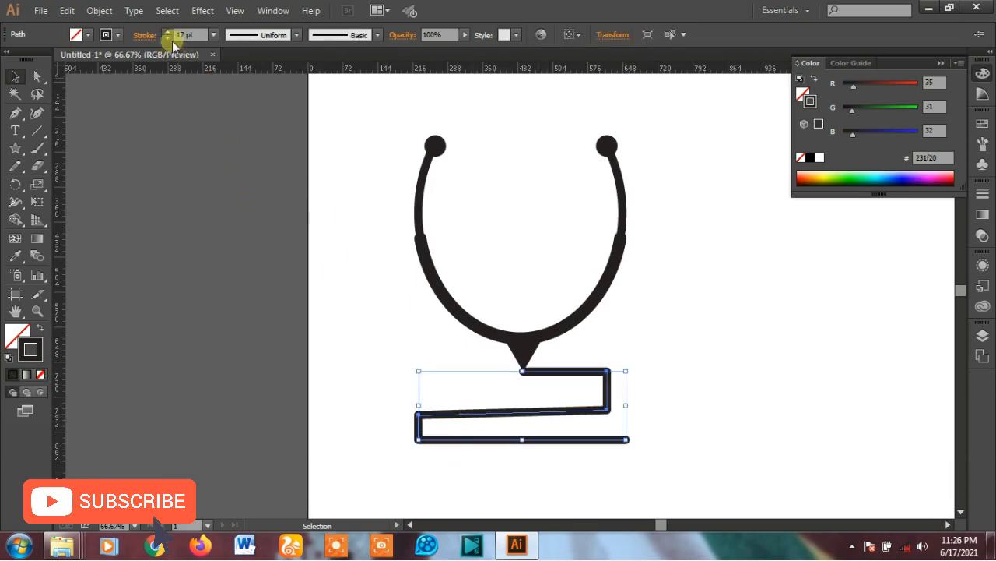
left_click(37, 75)
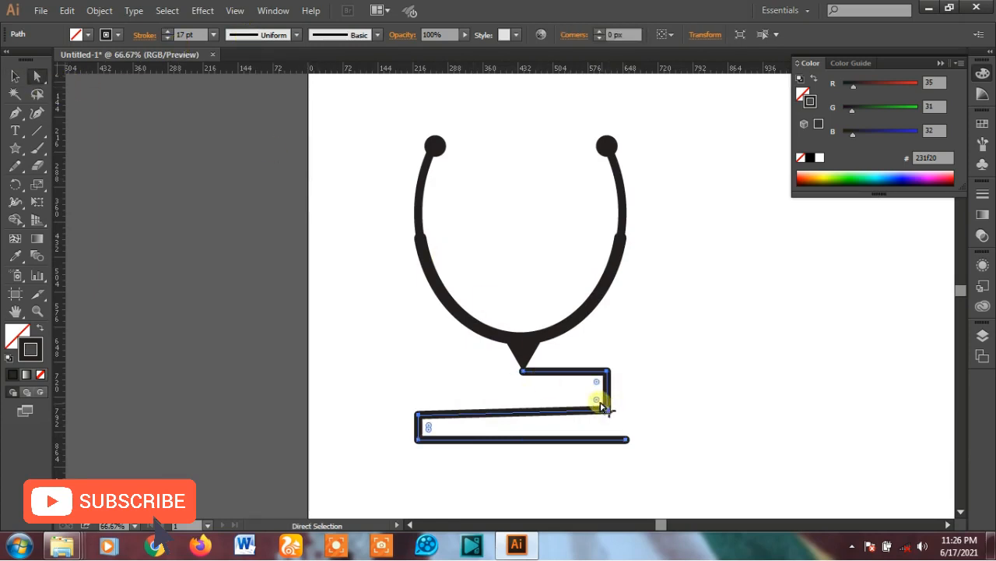
left_click_drag(597, 403, 201, 368)
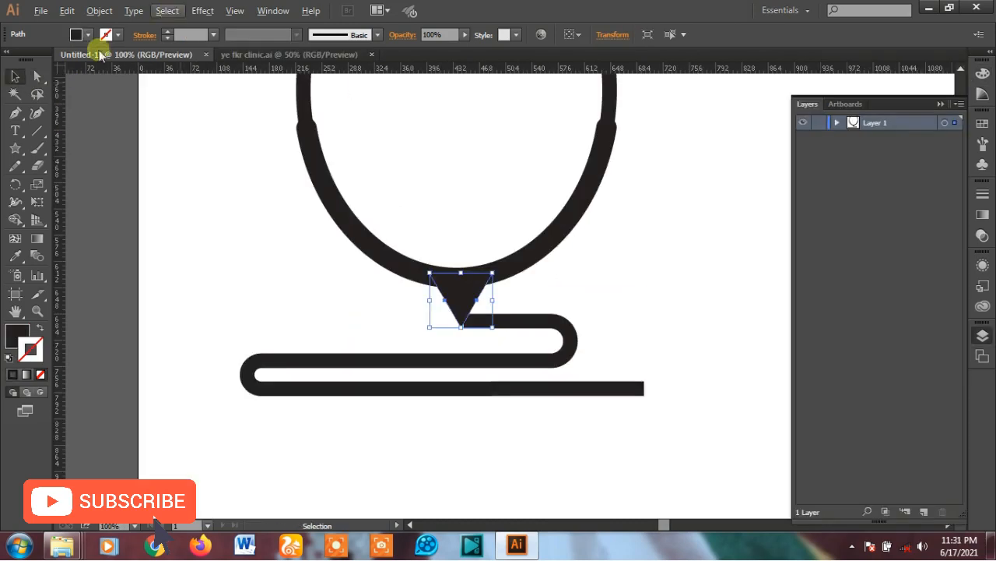
Round the triangle's lower tip with a live corner radius of about 14.5 px.
left_click(36, 75)
left_click(460, 332)
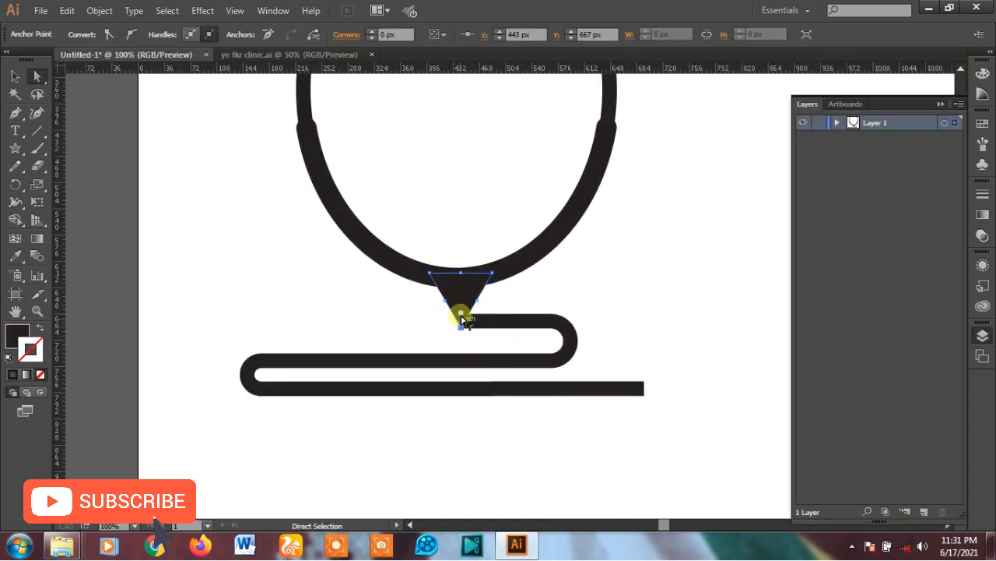
left_click_drag(462, 319, 460, 307)
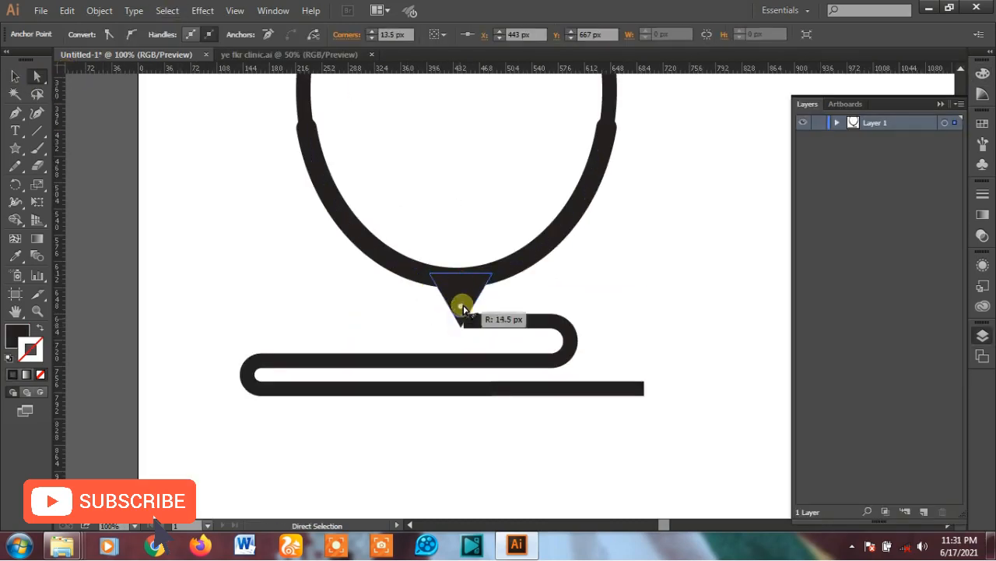
left_click(595, 343)
Move the tube up to the triangle's rounded tip and give its stroke round caps and round corner joins.
left_click(14, 75)
left_click_drag(482, 361, 473, 357)
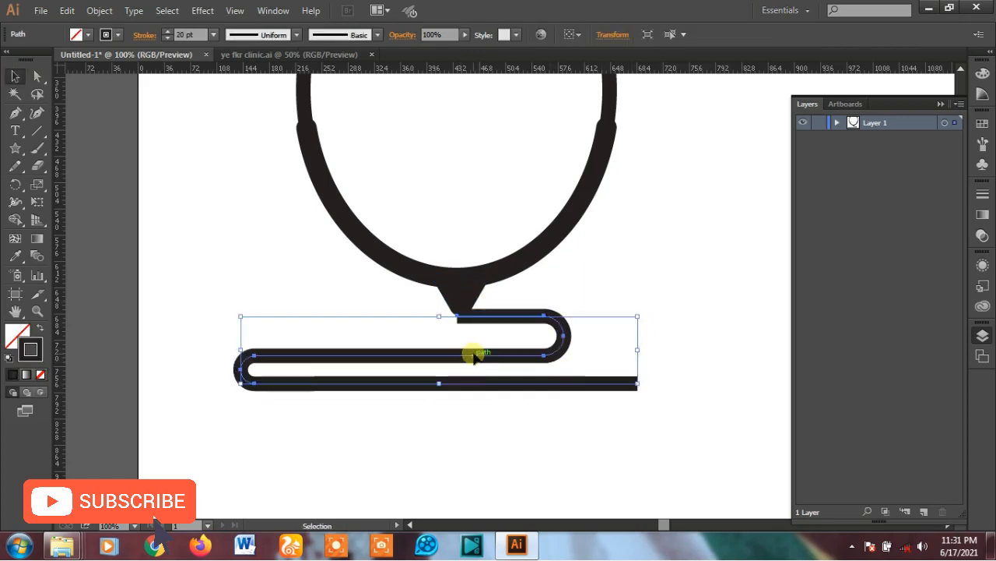
left_click(143, 35)
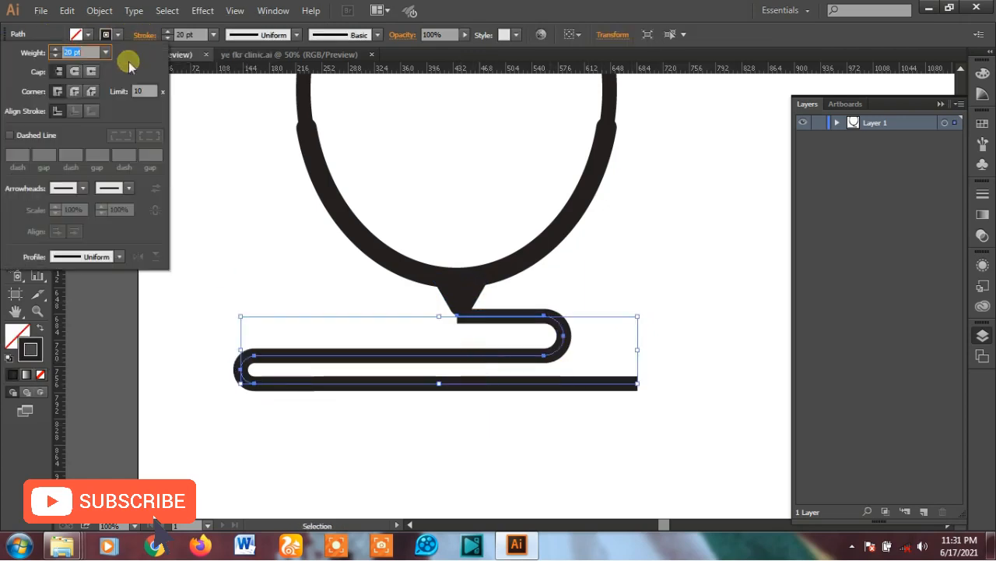
left_click(75, 71)
left_click(75, 91)
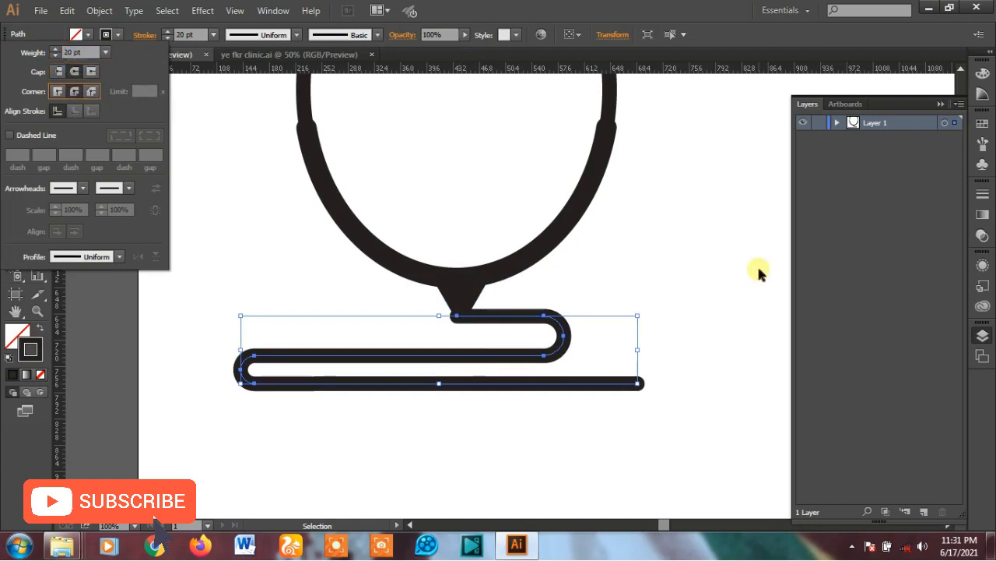
left_click(658, 461)
Shift the tube slightly further up so its start merges with the triangle's tip.
left_click(600, 382)
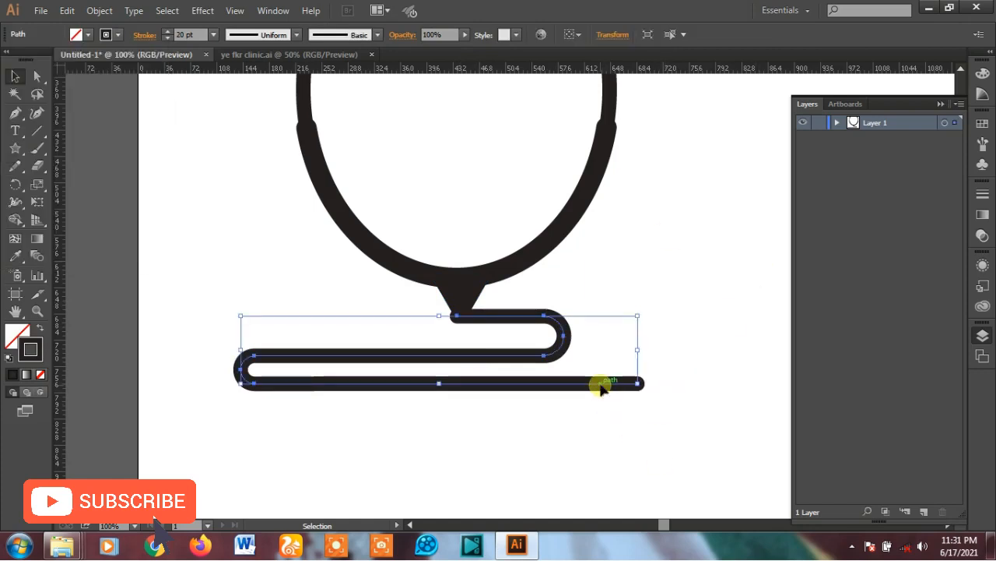
left_click_drag(600, 383, 597, 384)
left_click(601, 452)
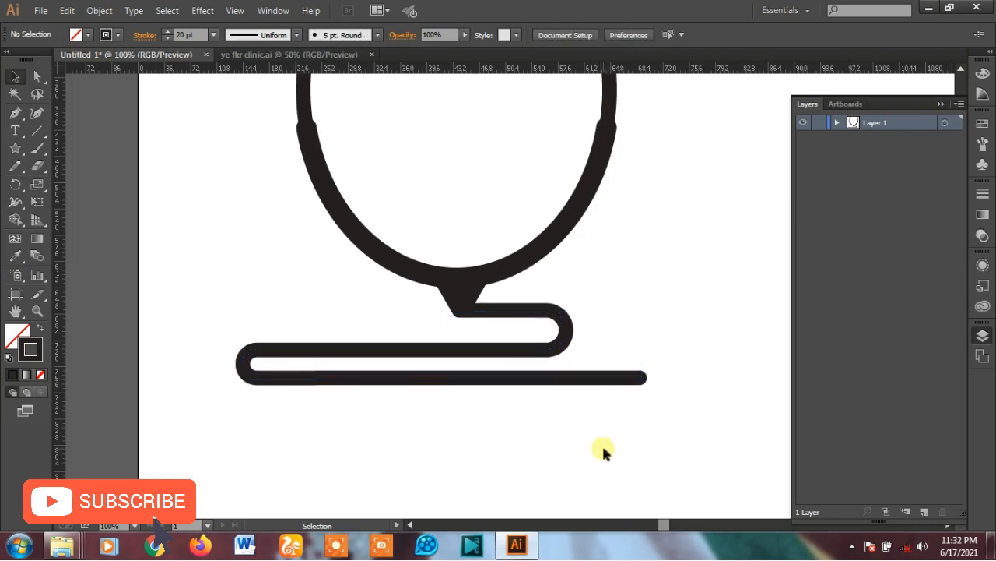
Place a vertical guide along the U shape's left arm and pull the tube's left bend in to line up with it.
scroll(582, 453, "down", 3)
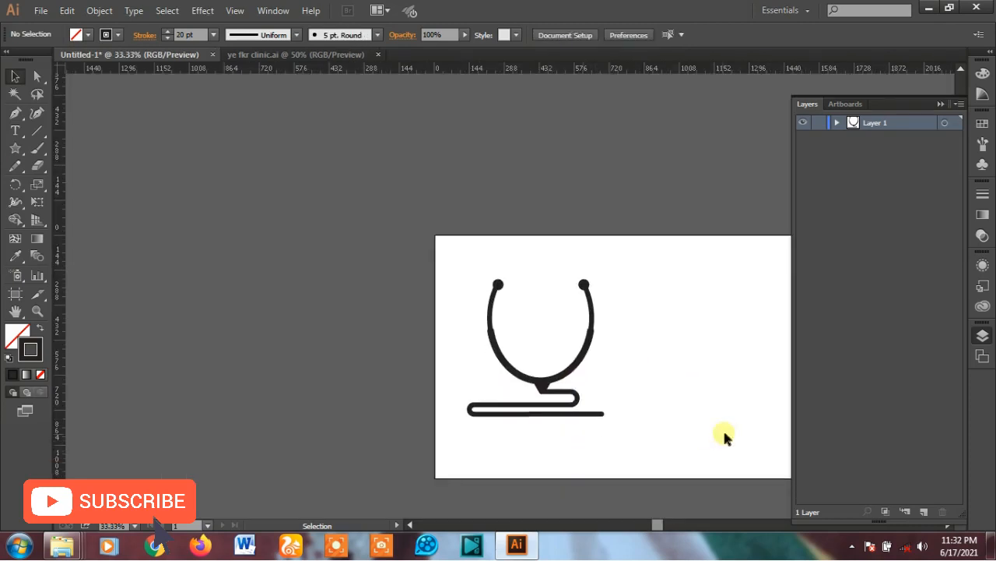
scroll(705, 436, "up", 1)
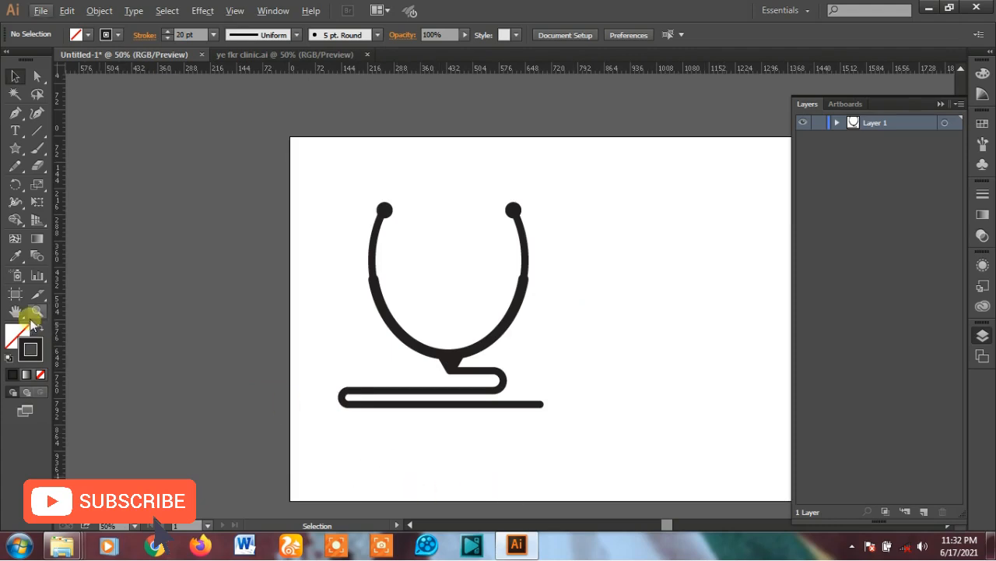
left_click_drag(59, 308, 337, 340)
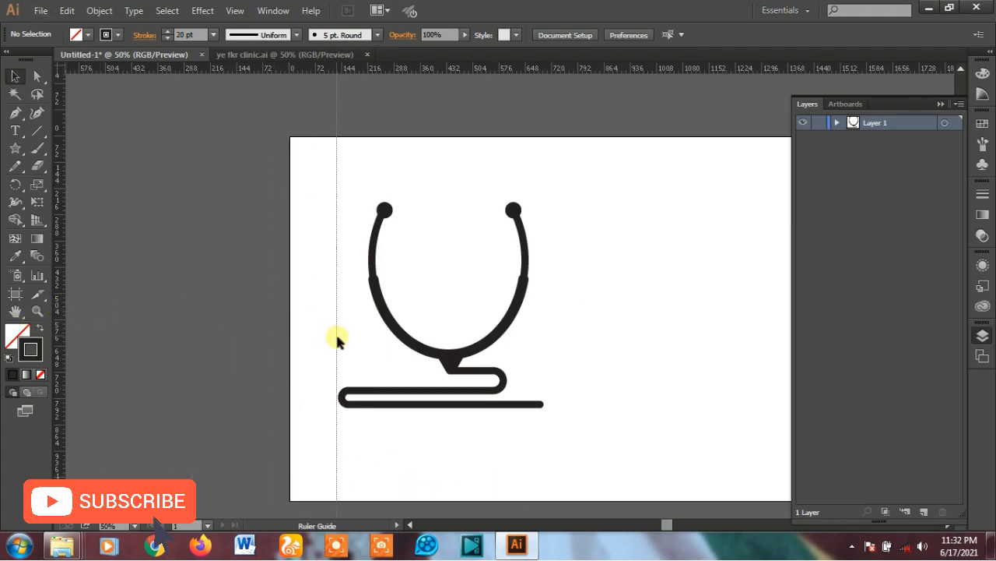
left_click(374, 391)
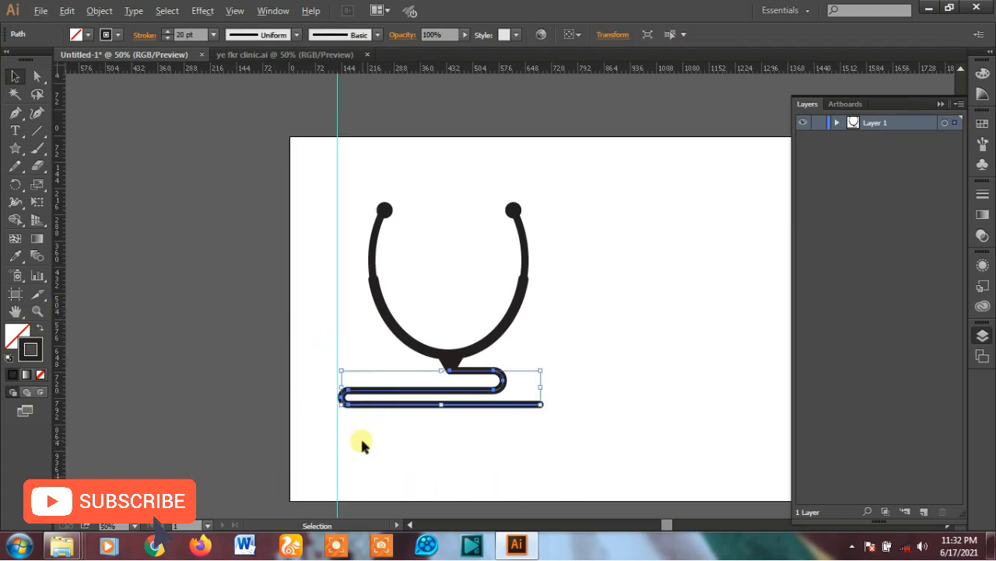
scroll(362, 442, "up", 1)
left_click_drag(330, 238, 372, 229)
mouse_move(338, 379)
left_mouse_down()
mouse_move(372, 372)
mouse_move(363, 369)
left_mouse_up()
Draw an unfilled circle about 125 px across with the Ellipse tool, just right of the tube's end.
key("ctrl+minus")
left_click(15, 148)
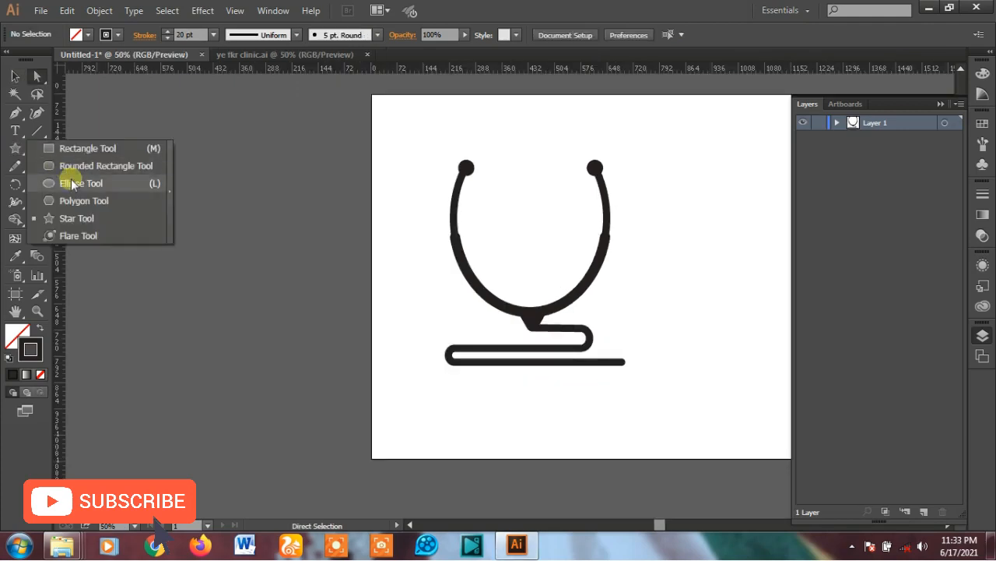
left_click(47, 183)
scroll(678, 420, "up", 1)
left_click_drag(660, 360, 693, 385)
key("v")
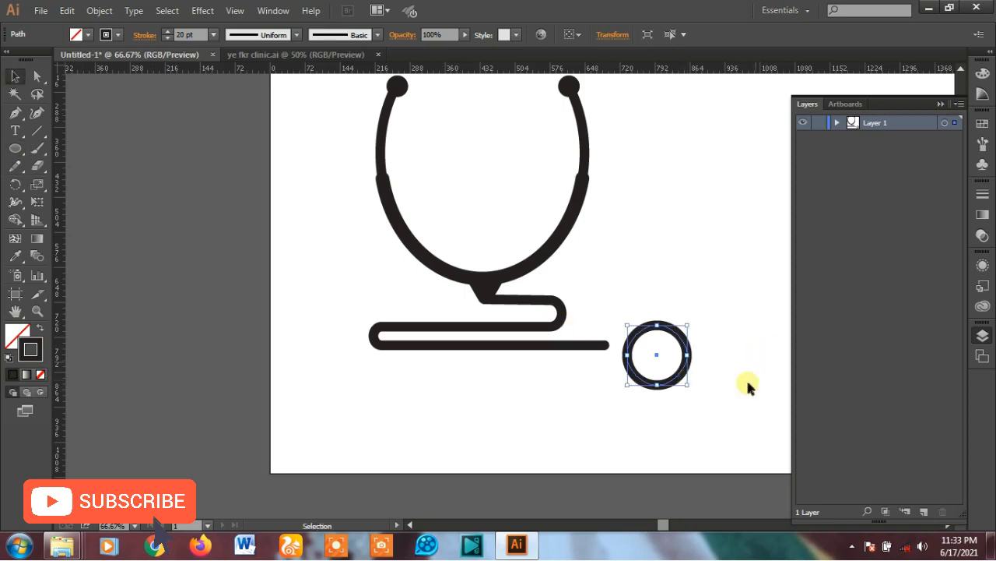
Shrink the circle to about 92 px across and set its stroke weight to 31 pt.
left_click_drag(691, 389, 674, 372)
key("ctrl+plus")
key("ctrl+minus")
key("ctrl+minus")
key("ctrl+minus")
left_click(168, 32)
left_click(168, 32)
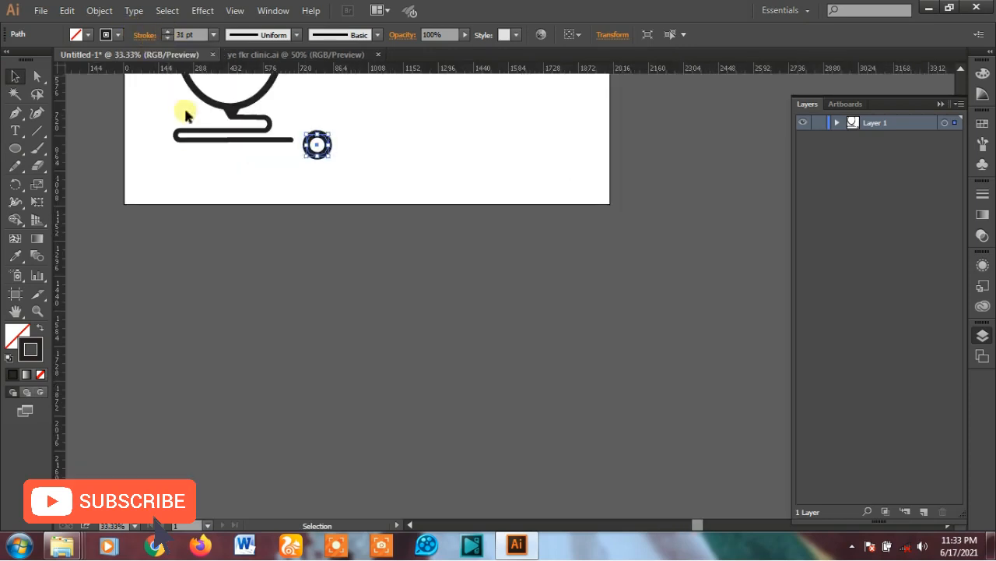
scroll(174, 122, "up", 2)
scroll(307, 171, "up", 3)
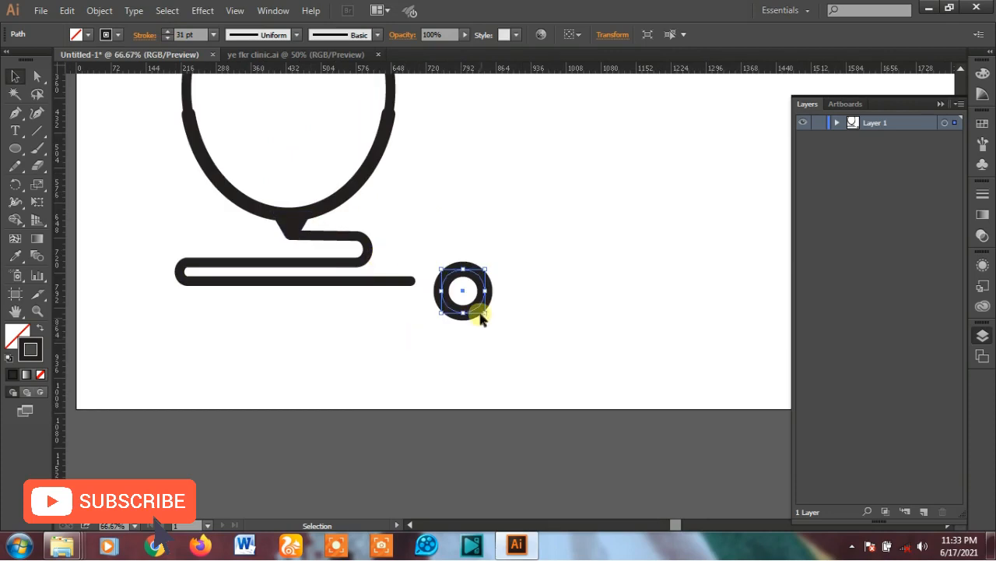
Shrink the circle further to about 66 px across and thicken its stroke to 35 pt.
left_click(484, 319)
left_click(487, 313)
left_click_drag(490, 319, 481, 311)
left_click(484, 323)
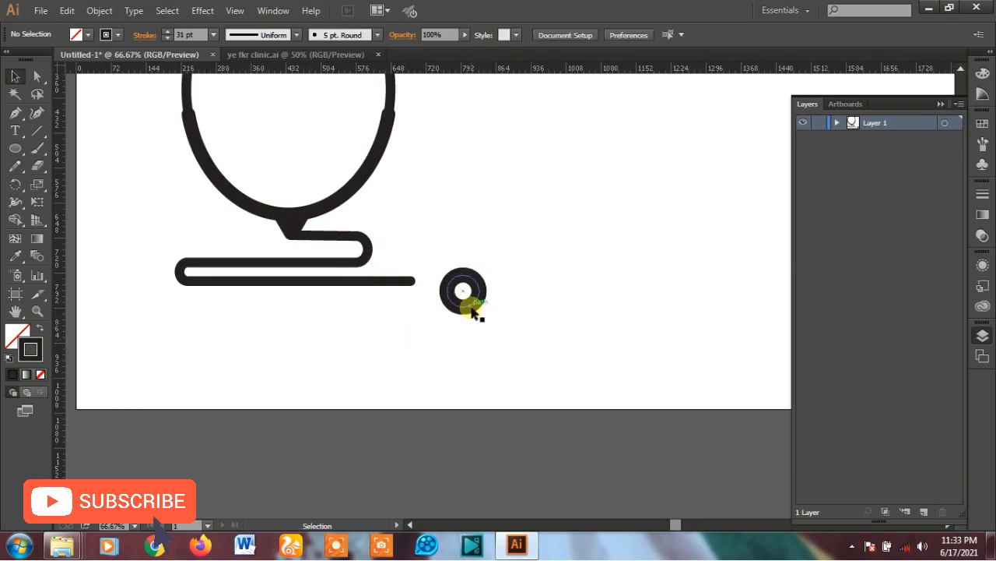
left_click(471, 309)
left_click(166, 32)
left_click(166, 32)
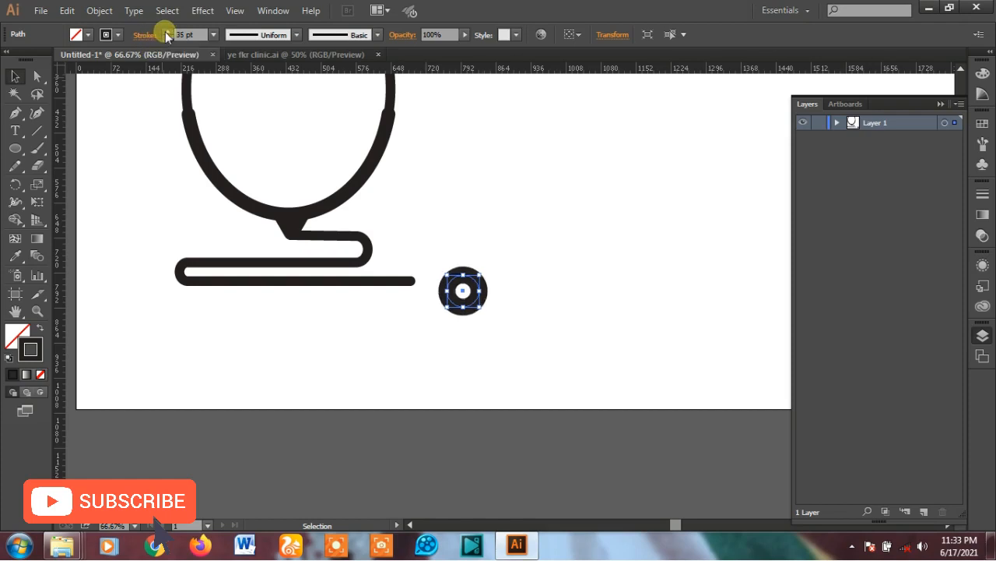
left_click(516, 320)
Try to add an anchor point with the Pen tool on the tube where it enters the ring.
left_click(409, 281)
key("ctrl+plus")
key("ctrl+plus")
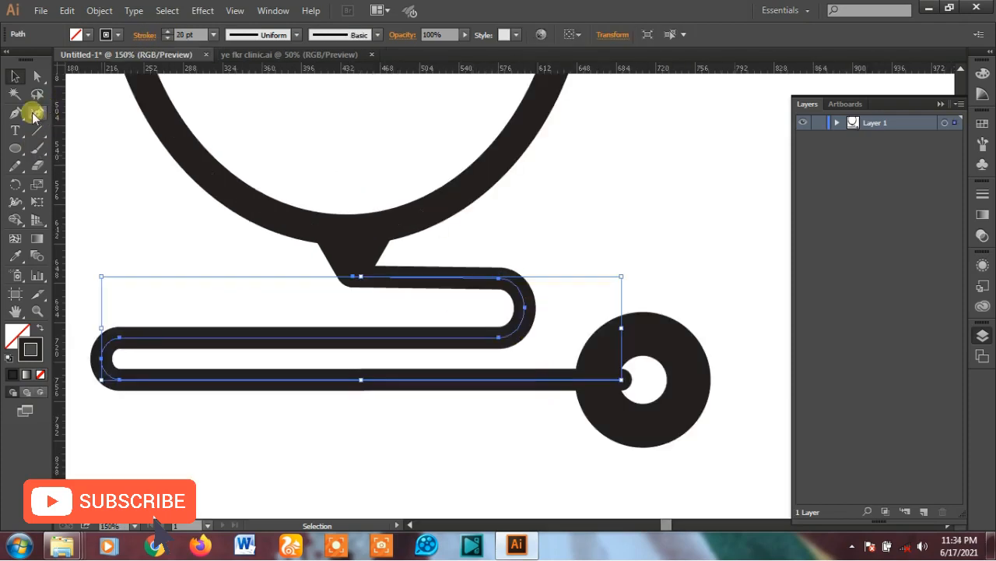
left_click(37, 75)
left_click(14, 112)
left_click_drag(597, 380, 594, 411)
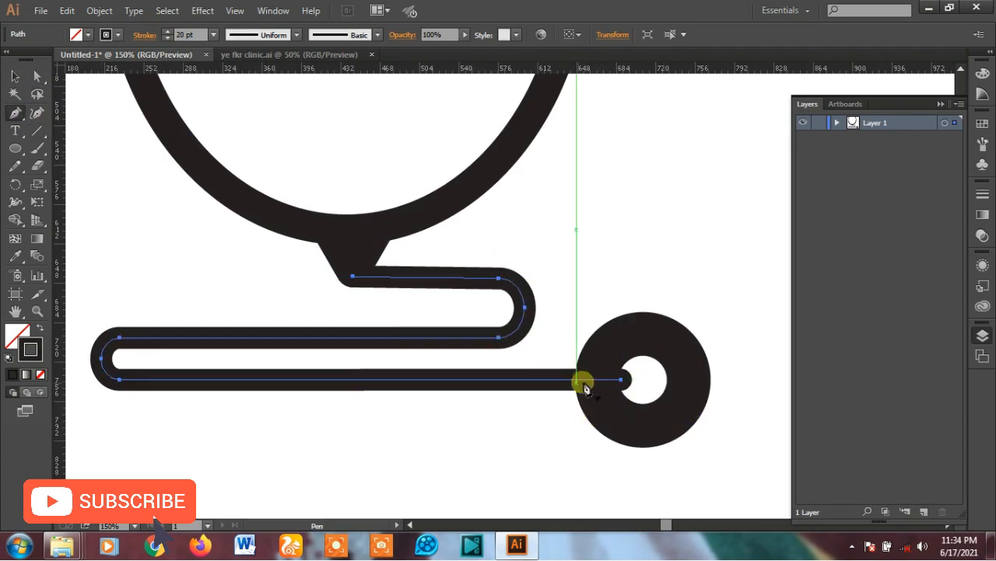
left_click(15, 75)
Expand Layer 1 and hide the ring's path to expose the tube's end.
left_click(695, 348)
left_click(676, 343)
left_click(836, 123)
left_click(803, 137)
Trim the tube's right end back to a new anchor point at about X 666 px, and show the ring again.
left_click(569, 381)
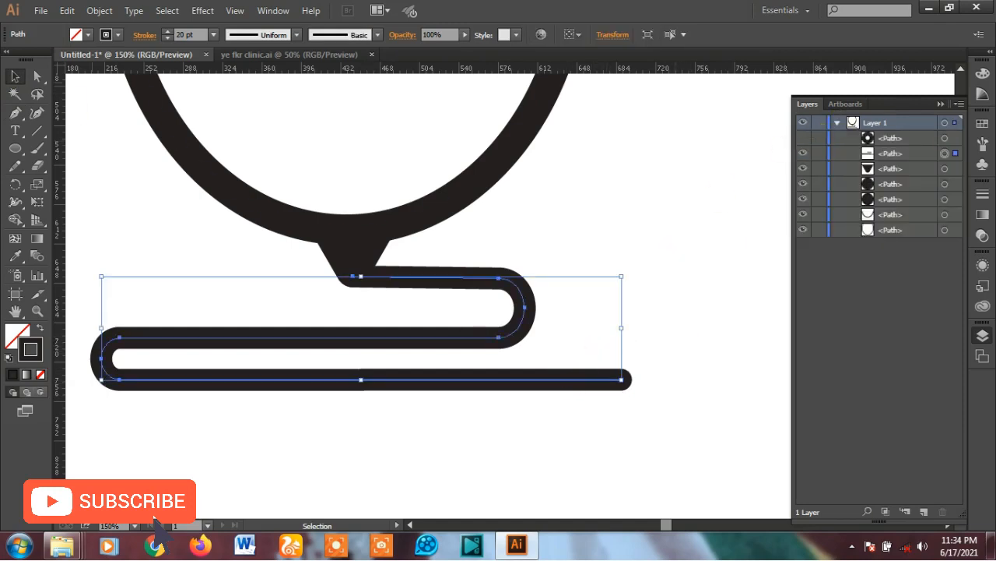
left_click(38, 76)
left_click(14, 112)
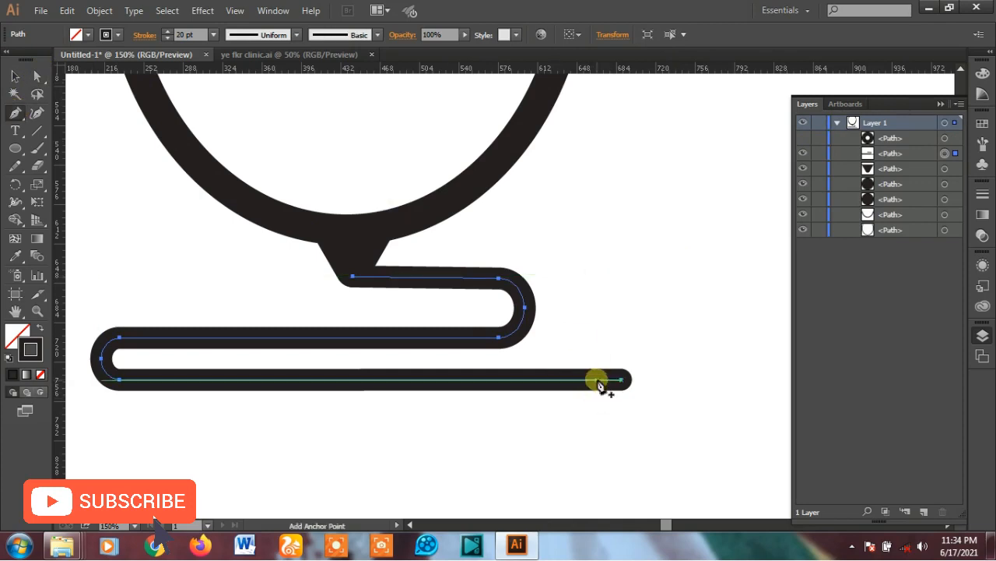
key("a")
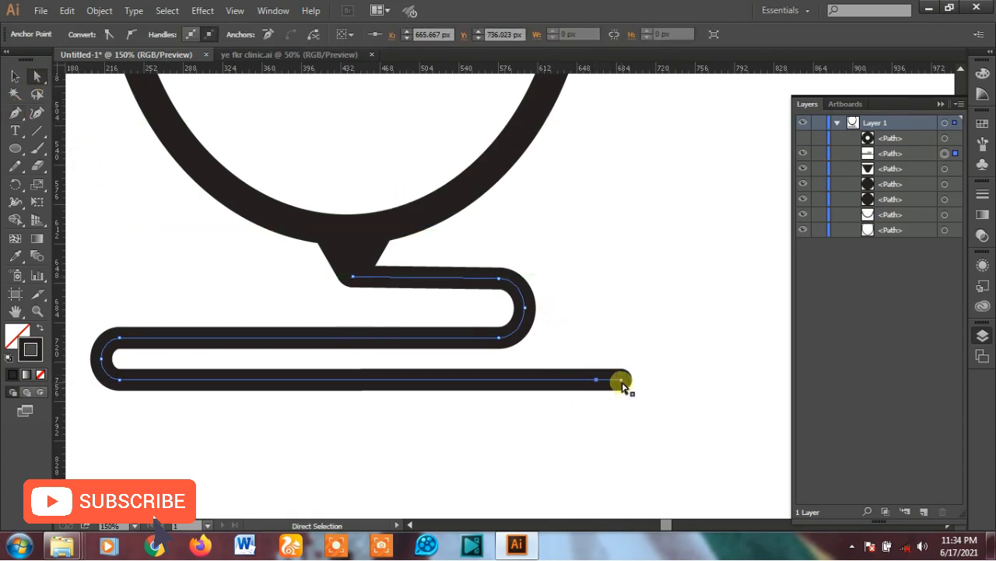
left_click(803, 139)
left_click(14, 76)
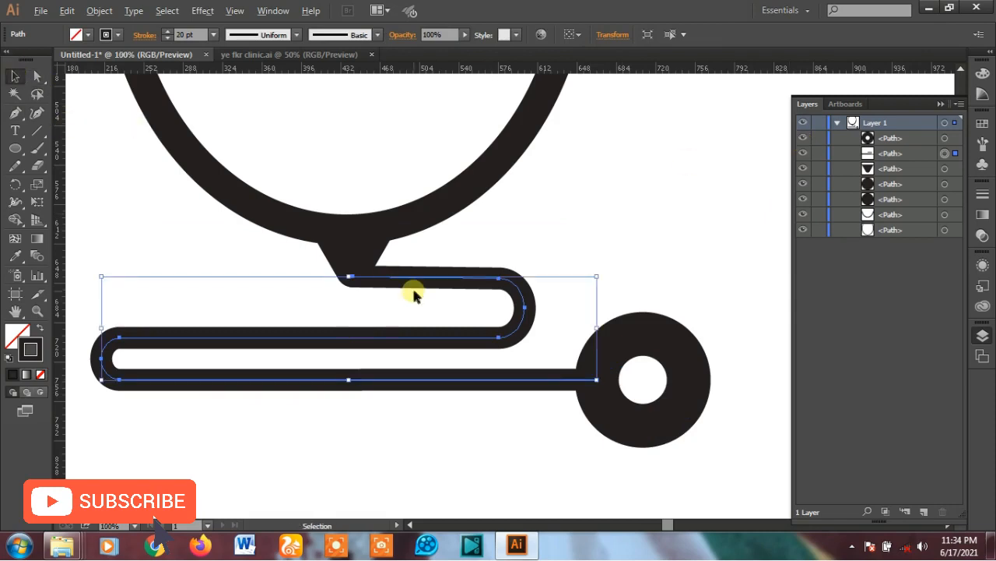
key("ctrl+minus")
key("ctrl+minus")
left_click(716, 437)
Draw an unfilled square about 437 px wide with a 1 pt stroke in the empty area right of the stethoscope.
key("ctrl+minus")
key("ctrl+minus")
left_click_drag(17, 144, 60, 147)
mouse_move(649, 308)
left_mouse_down()
mouse_move(704, 355)
mouse_move(692, 352)
left_mouse_up()
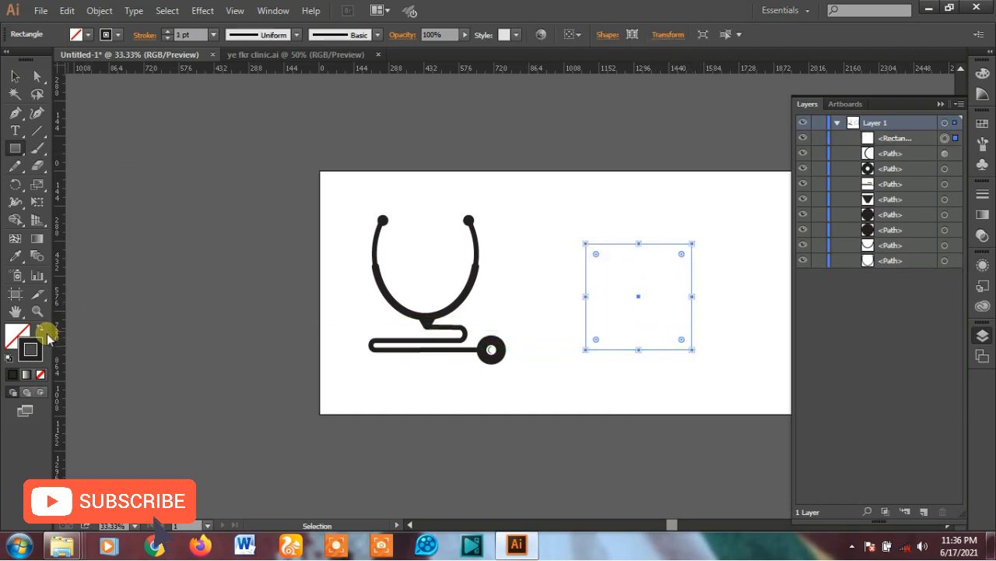
left_click(11, 76)
left_click(289, 216)
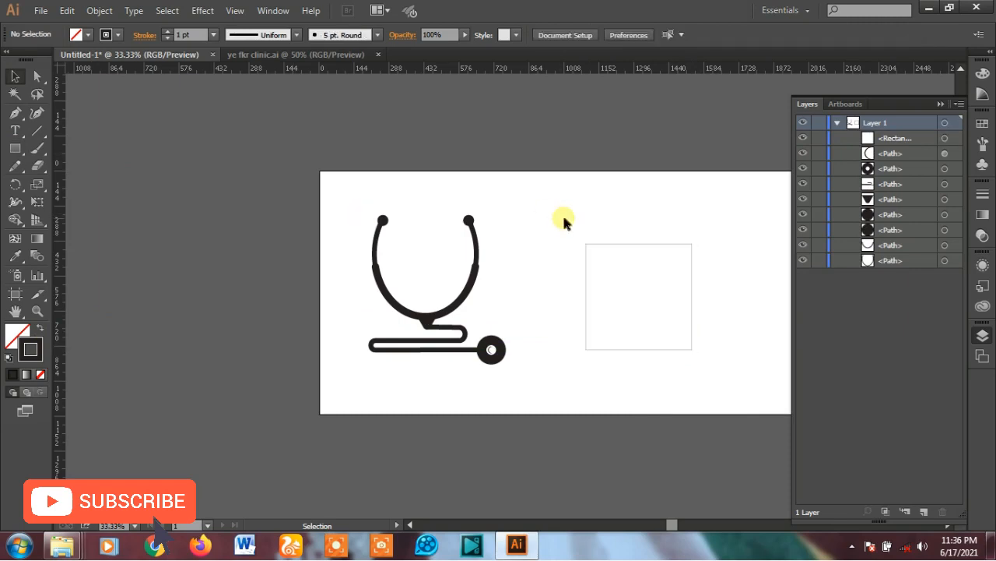
Draw an unfilled circle about 437 px across with the Ellipse tool, fitted exactly inside the square.
left_click(596, 247)
left_click_drag(8, 149, 62, 182)
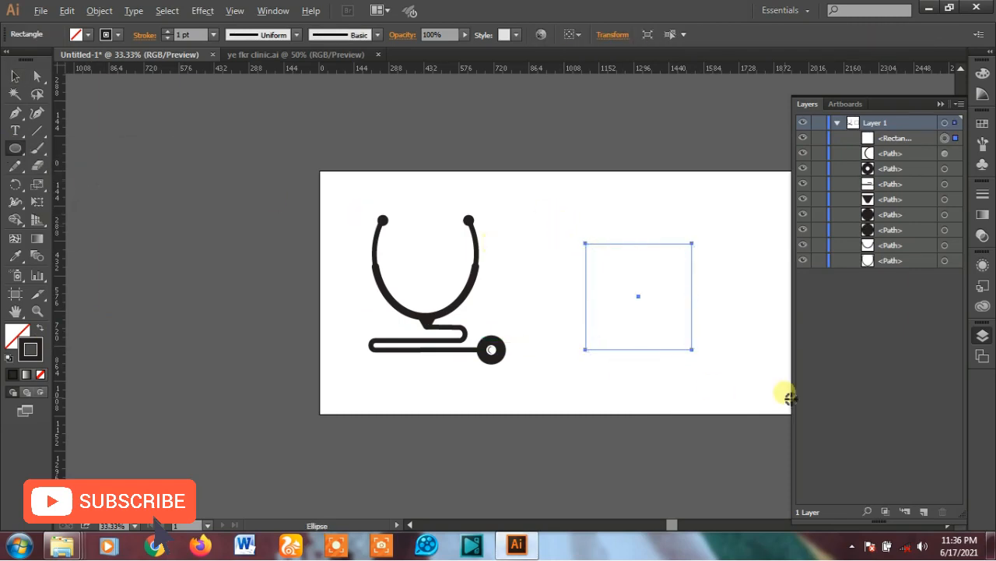
scroll(786, 393, "up", 1)
left_click_drag(571, 256, 618, 332)
left_click(14, 76)
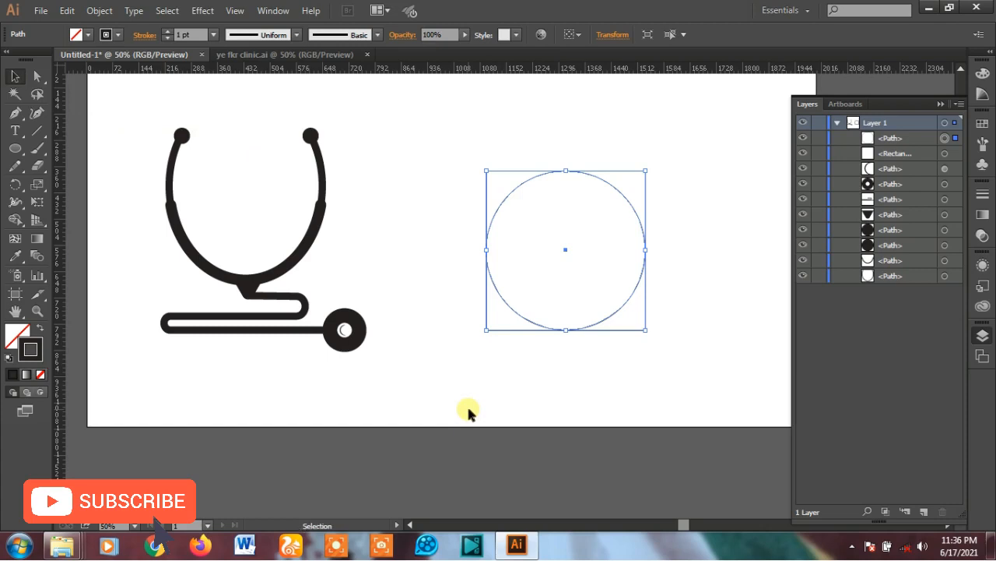
Move the circle straight up until its lowest point meets the square's centre and its centre lies on the square's upper edge.
key("Up")
key("Up")
key("Up")
key("Up")
key("Up")
key("Up")
key("Up")
key("Up")
key("Up")
key("Up")
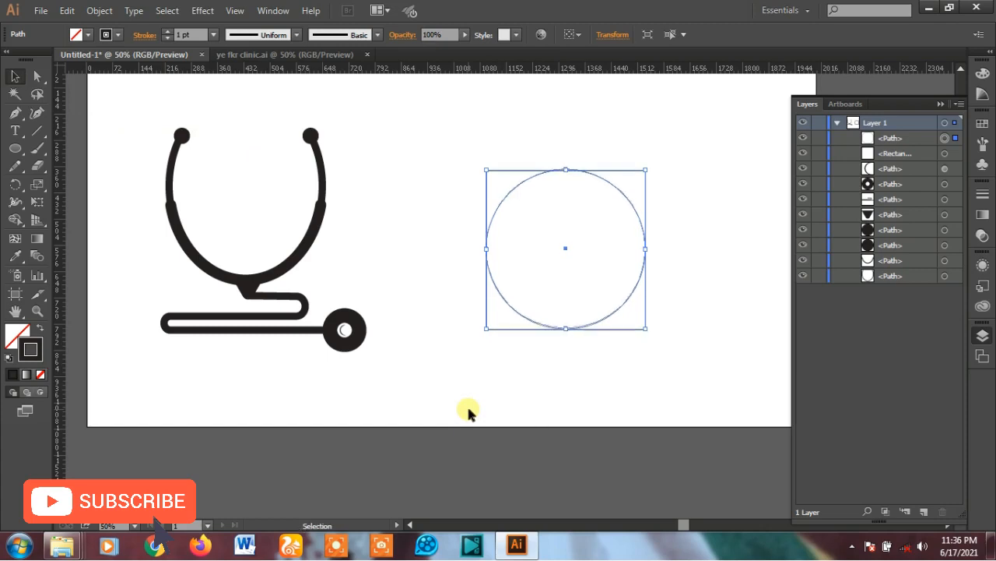
key("Up")
key("Up")
key("Up")
key("Up")
key("Up")
key("Up")
key("Up")
key("Up")
key("Up")
key("Up")
key("Up")
key("Up")
key("Up")
key("Up")
key("Up")
key("Up")
key("Up")
key("Up")
key("Up")
key("Up")
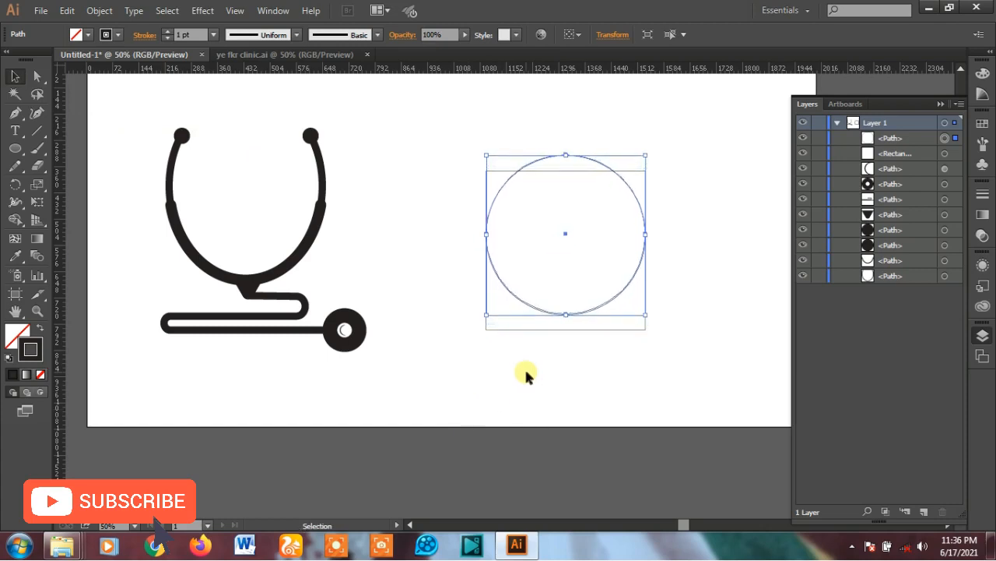
key("Up")
key("Up")
key("Up")
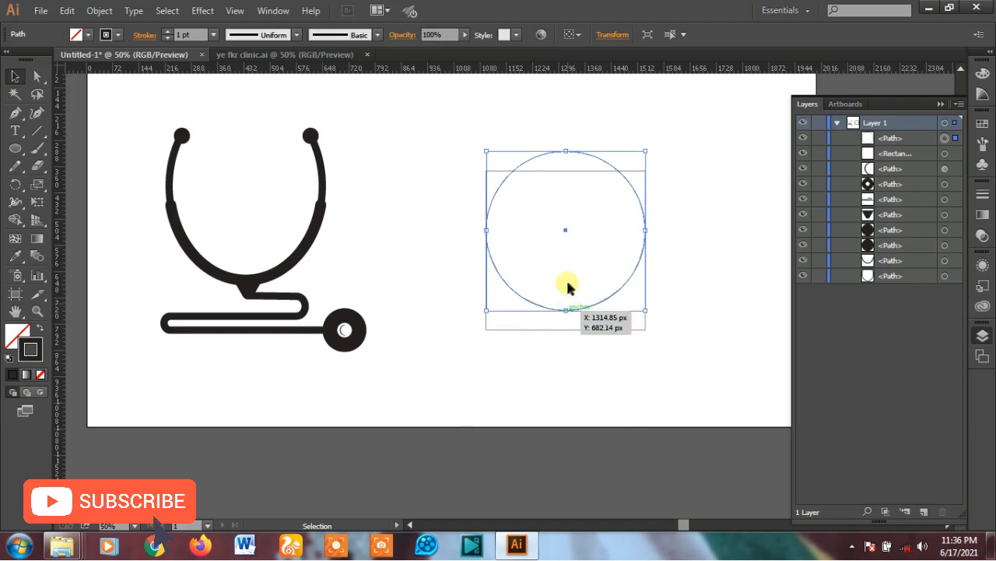
left_click(566, 315)
left_click_drag(565, 310, 564, 249)
left_click(659, 263)
Draw a second unfilled circle from the square's centre, fitted inside the square, and move it sideways until it is centred on the right edge.
left_click(15, 148)
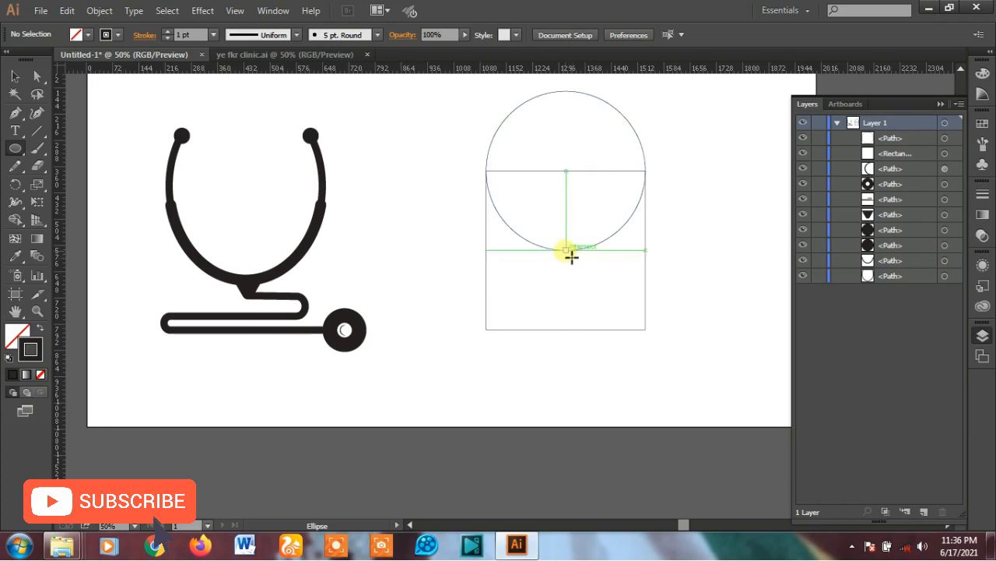
left_click_drag(572, 256, 615, 334)
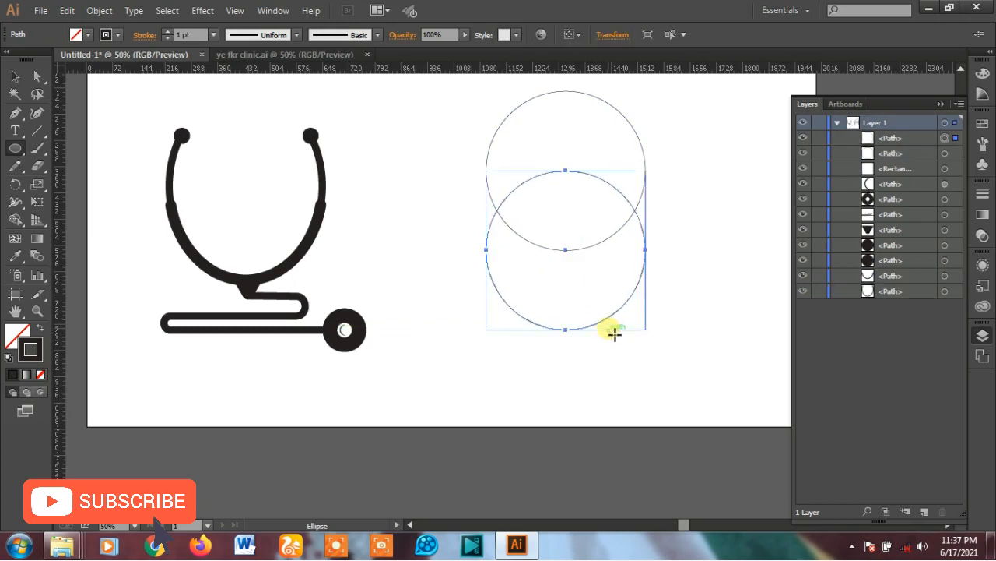
left_click(15, 75)
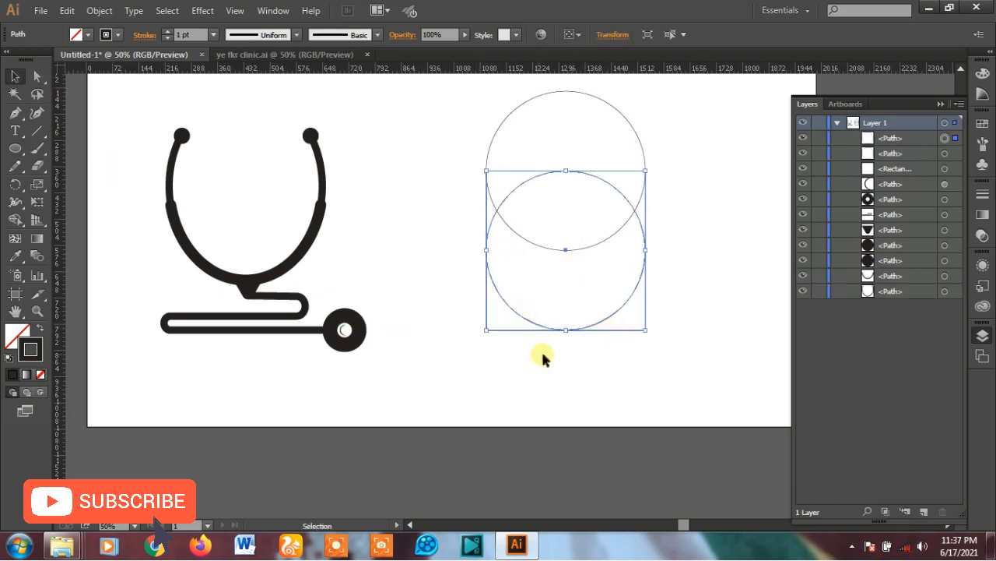
left_click_drag(523, 321, 536, 391)
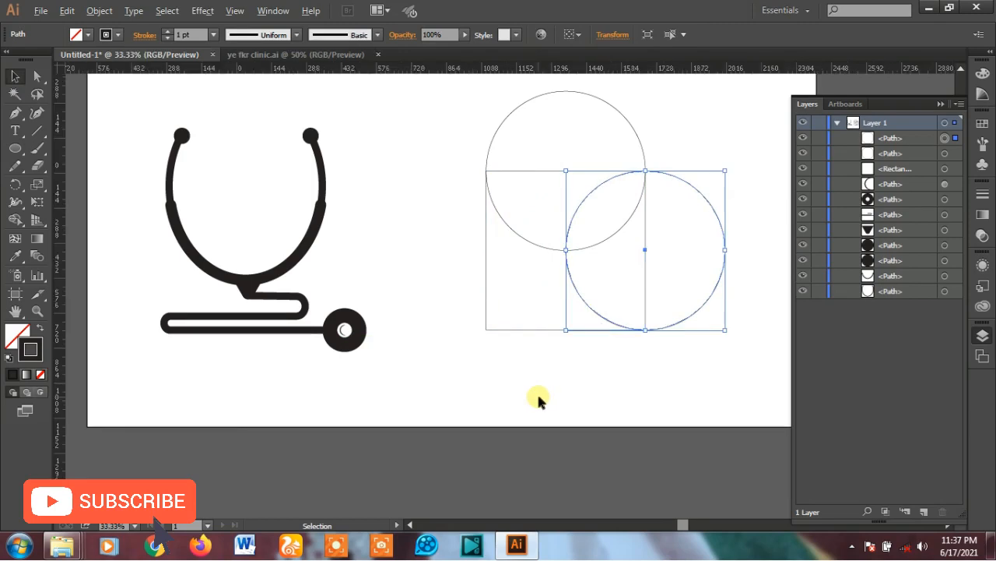
Rotate the square and both circles together 45° counter-clockwise so the square stands on its corner beneath the circles.
scroll(537, 391, "down", 1)
left_click(537, 391)
left_click_drag(498, 204, 653, 379)
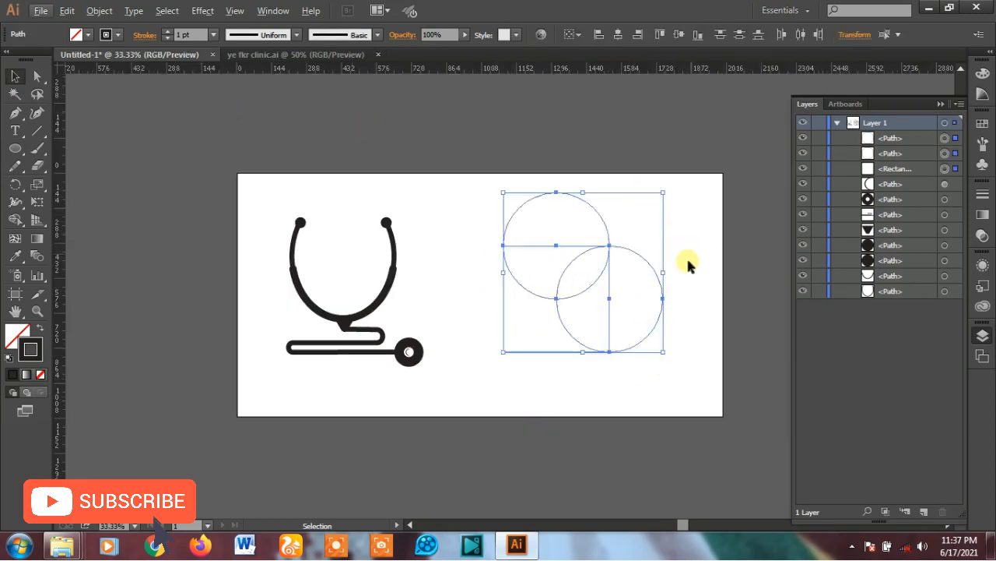
left_click(15, 184)
left_click_drag(657, 195, 545, 178)
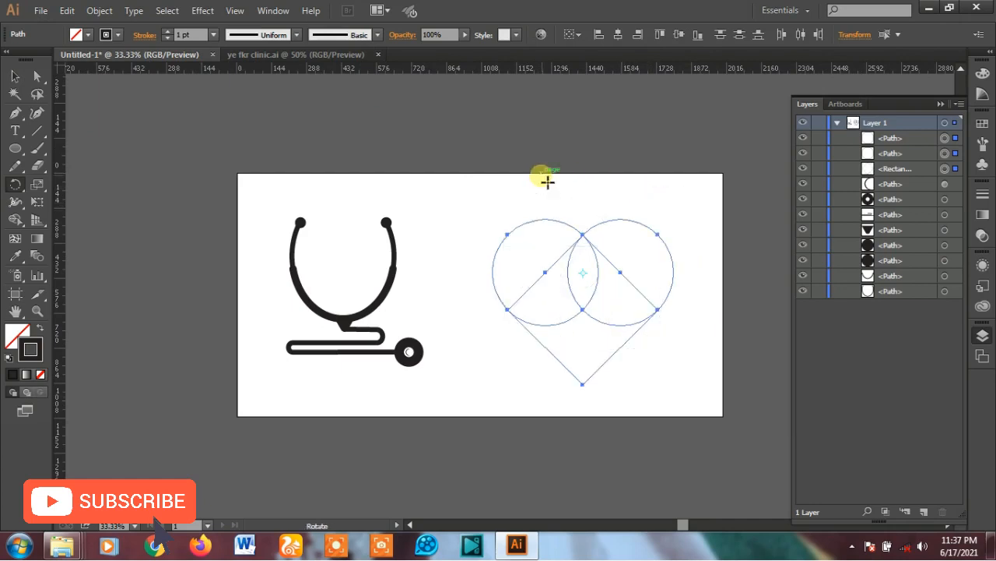
Merge the square and the two circles into a single heart outline with the Pathfinder Unite operation.
key("ctrl+plus")
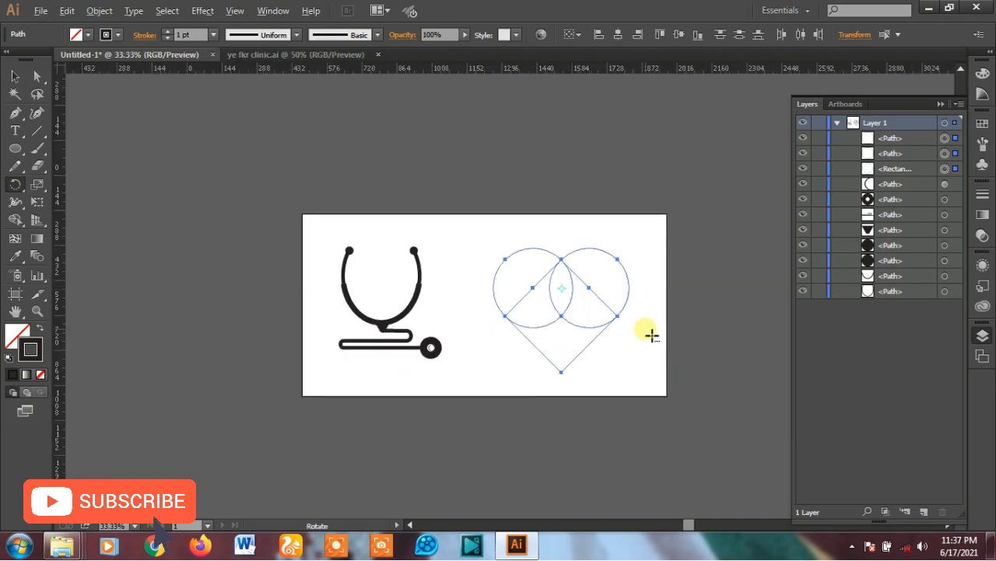
scroll(652, 334, "down", 1)
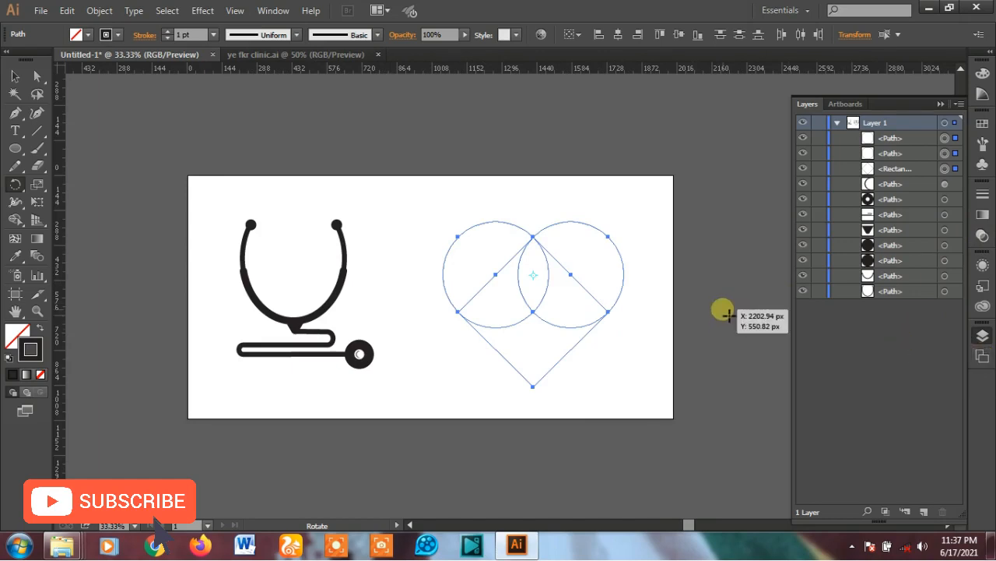
key("ctrl")
key("ctrl+shift+F9")
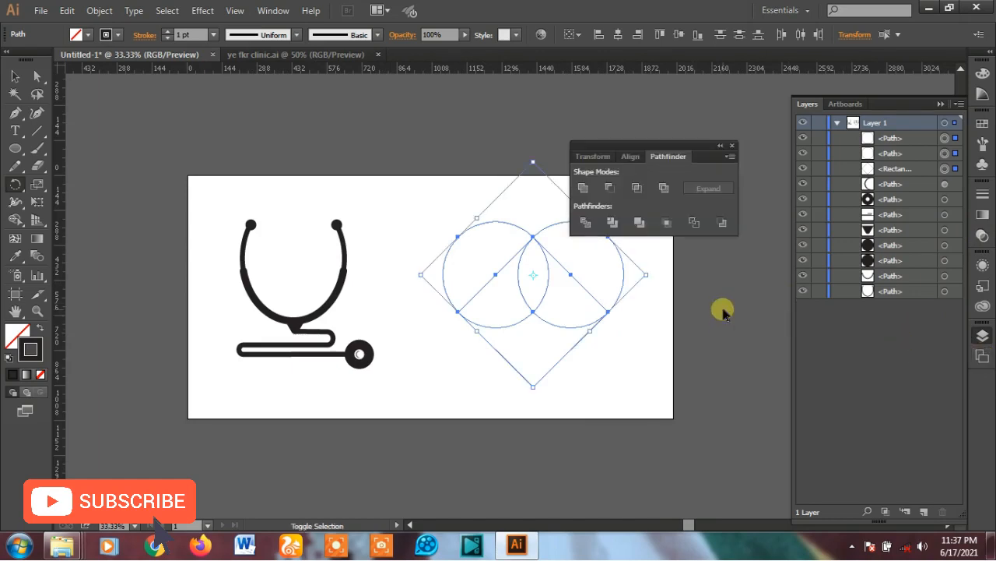
left_click(583, 188)
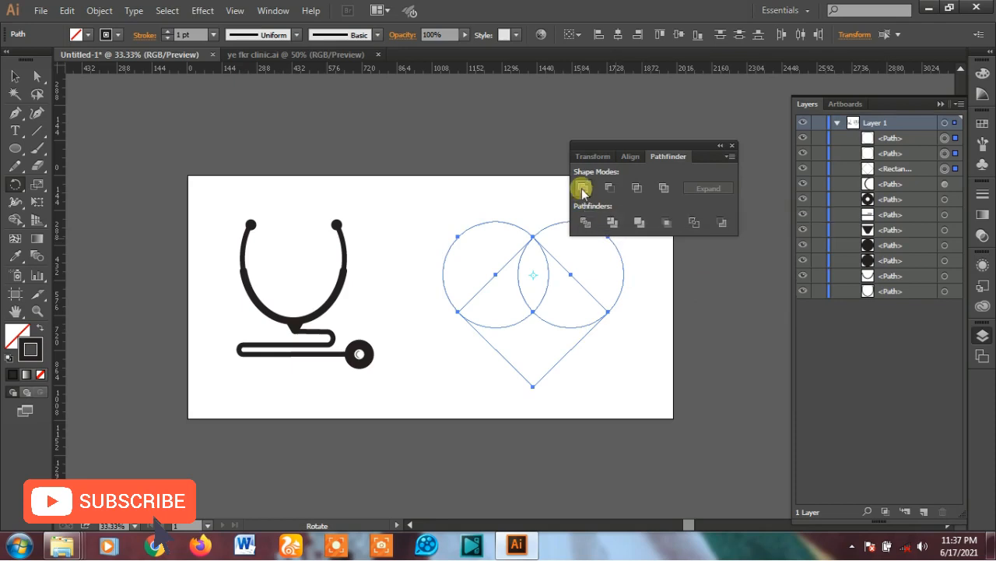
left_click(732, 145)
Copy the stethoscope tube's appearance onto the heart with the Eyedropper and swap fill and stroke to make it solid black.
left_click(15, 255)
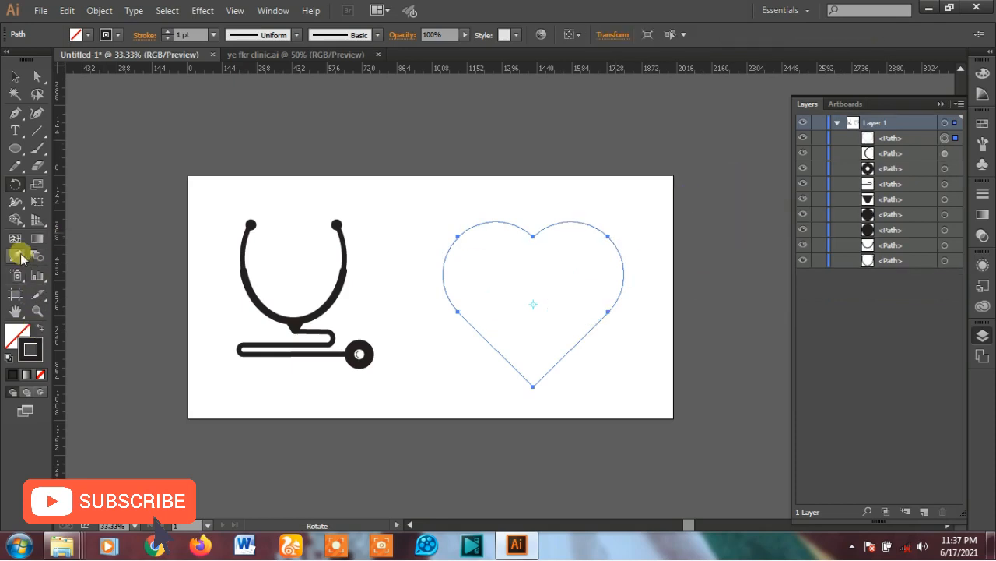
left_click(247, 253)
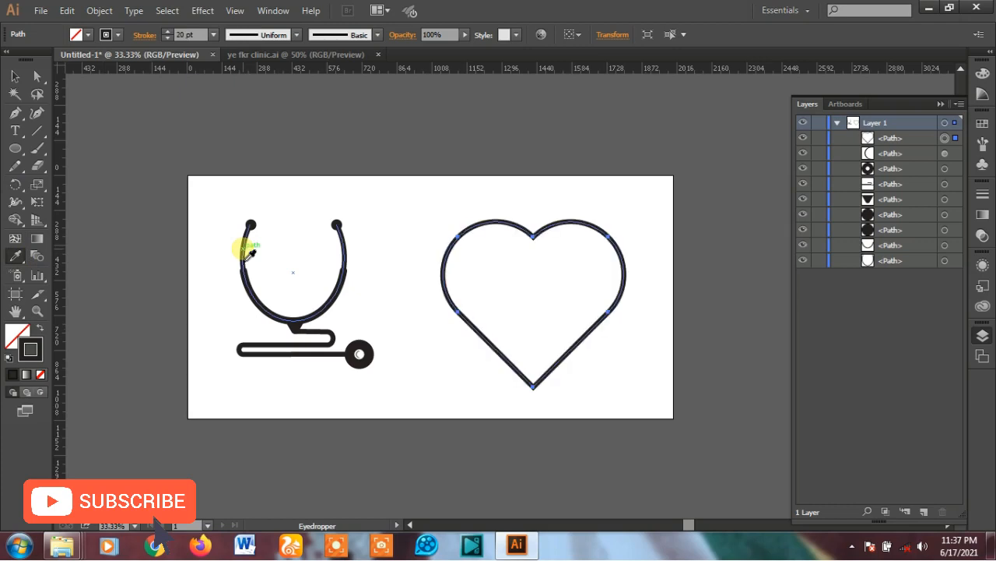
left_click(40, 330)
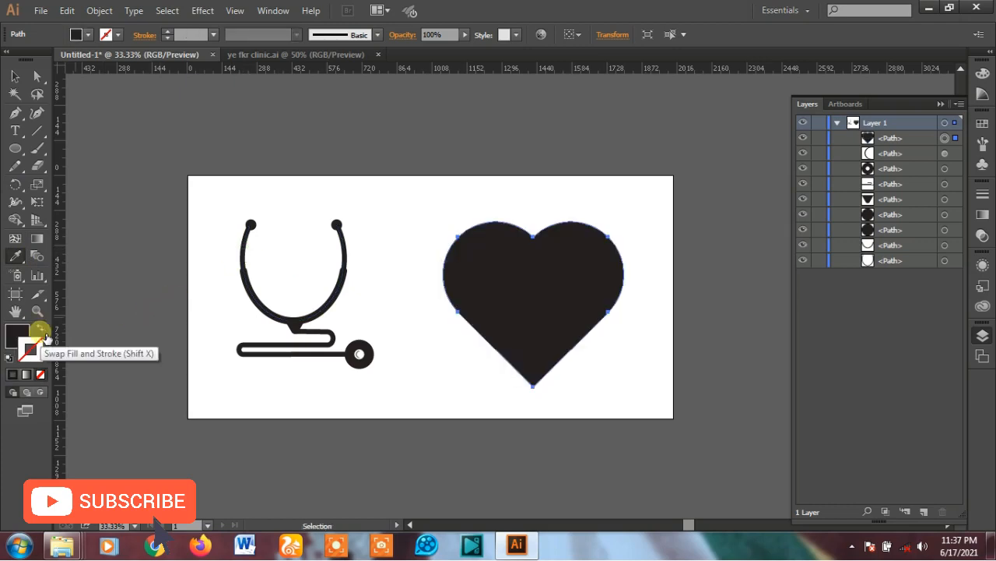
Scale the heart down proportionally and centre it between the stethoscope's two ear tubes, leaving clear space all around.
left_click(15, 76)
left_click_drag(624, 387, 583, 348)
scroll(209, 225, "up", 1)
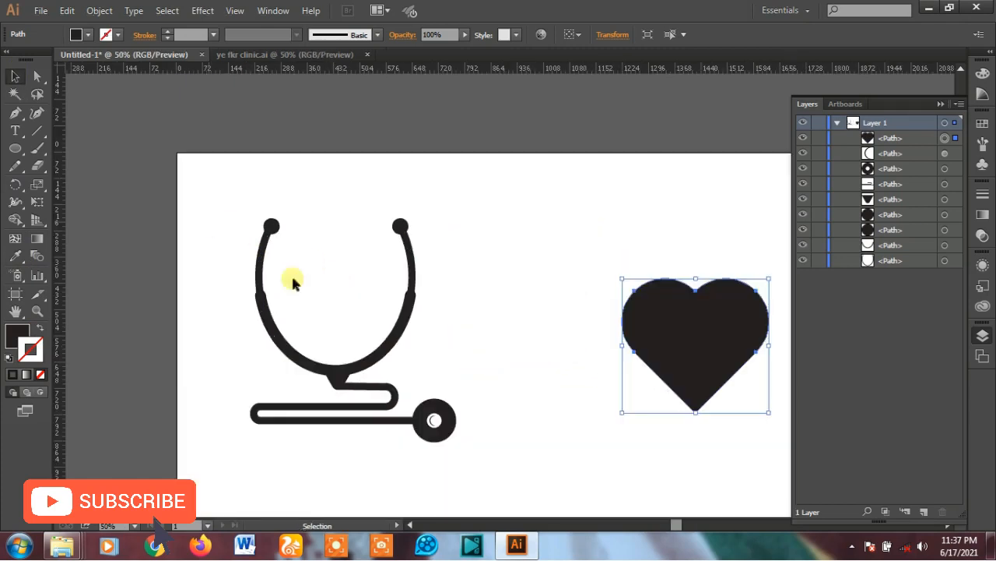
left_click_drag(714, 342, 333, 278)
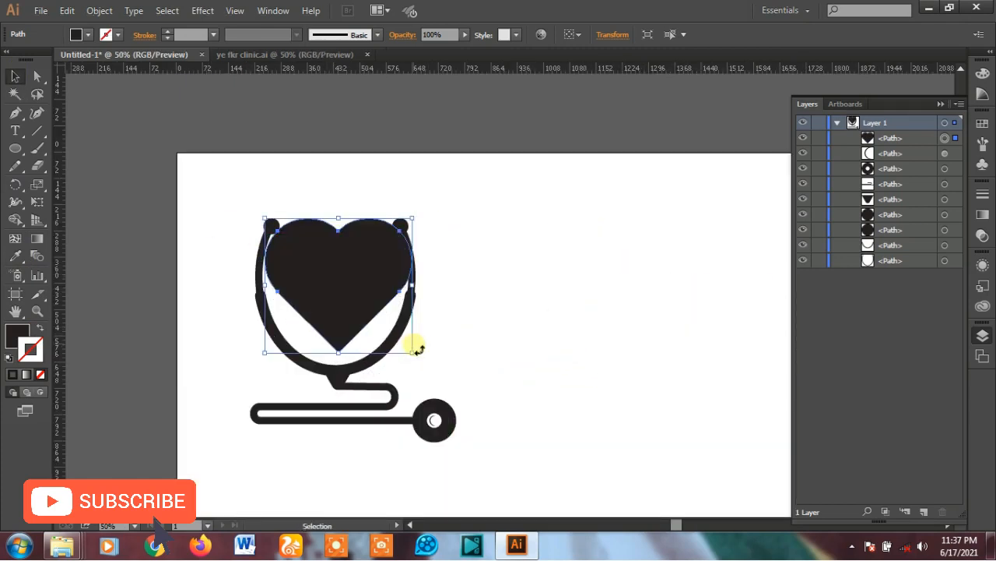
left_click_drag(419, 358, 391, 343)
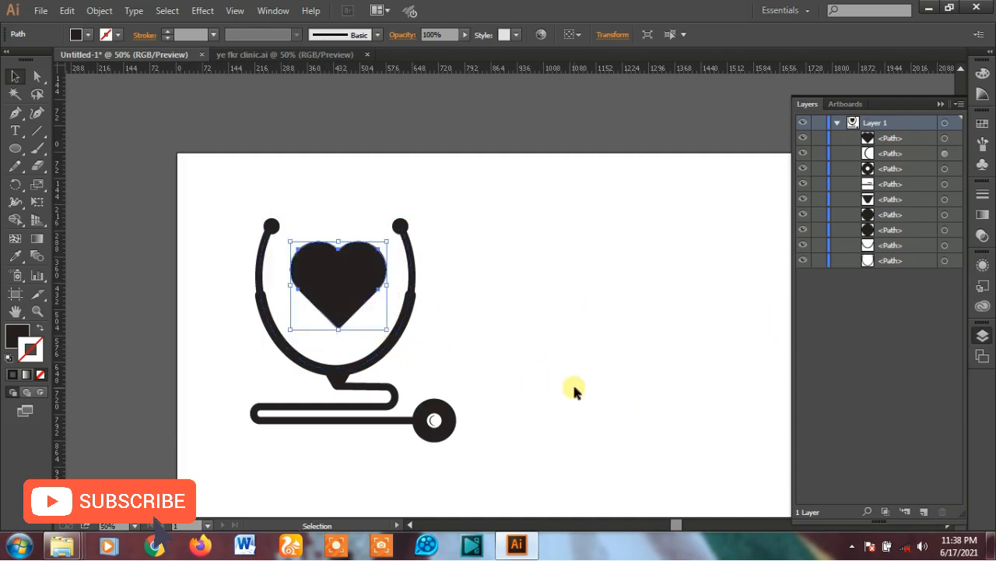
left_click(572, 388)
Draw an open heartbeat zigzag of eleven anchor points with the Pen tool, about 600 px wide and 430 px high, beside the stethoscope.
scroll(514, 355, "up", 2)
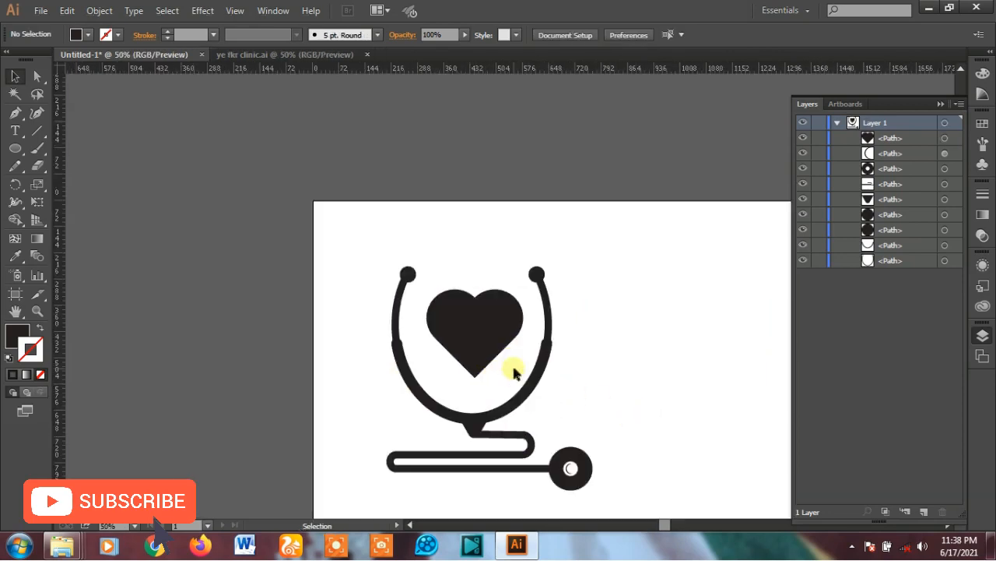
scroll(473, 416, "up", 1)
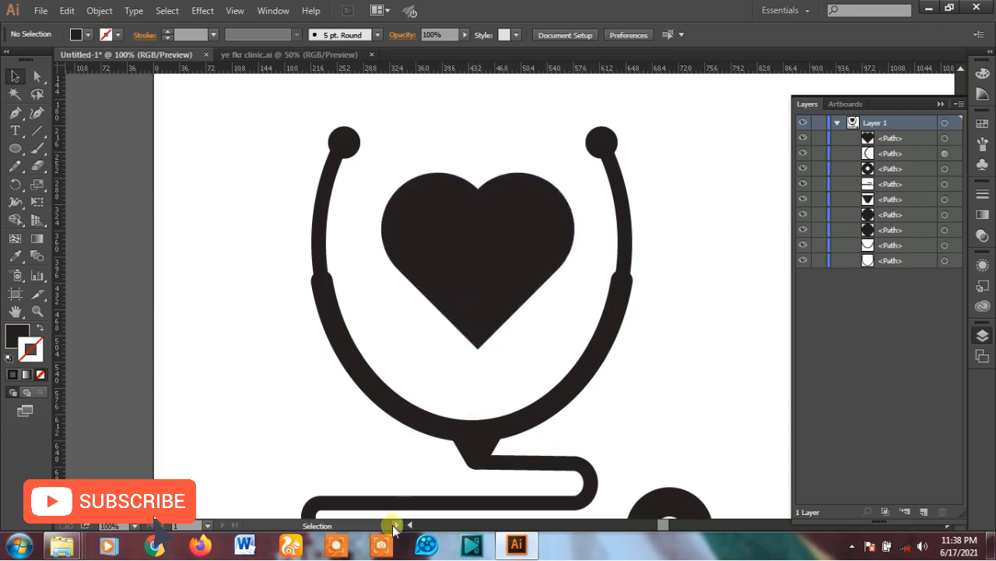
scroll(563, 276, "down", 3)
scroll(542, 288, "up", 2)
key("p")
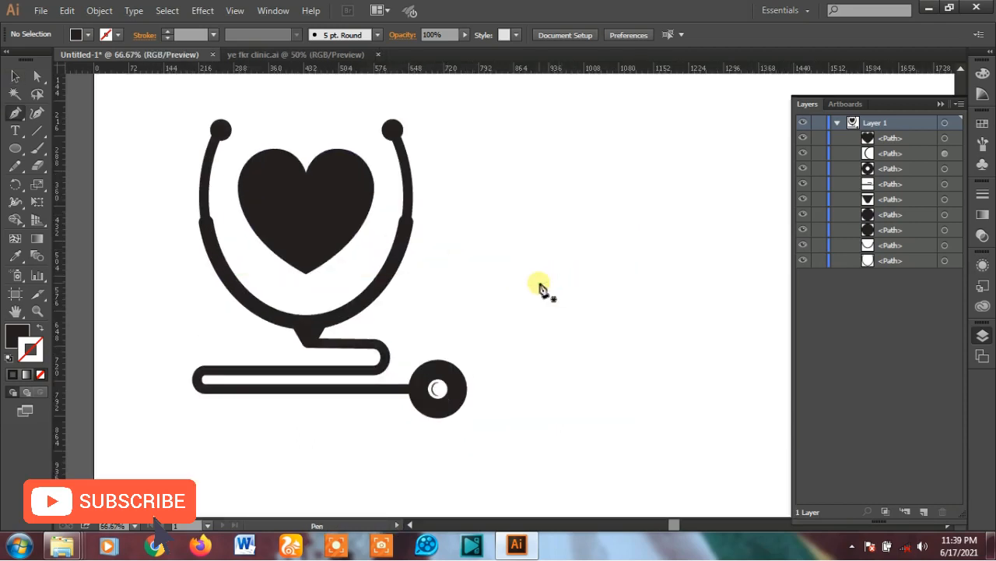
left_click(538, 283)
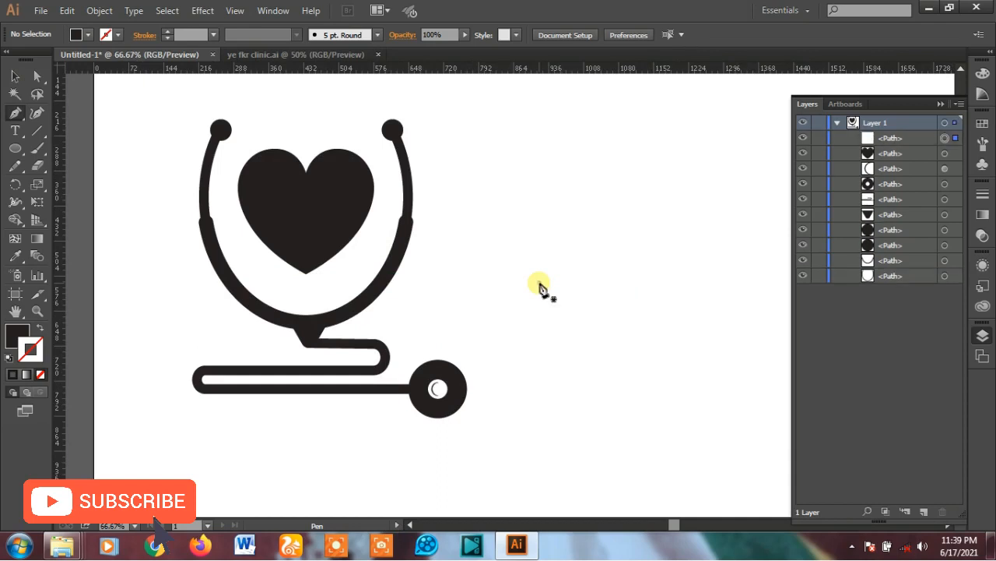
left_click(583, 282)
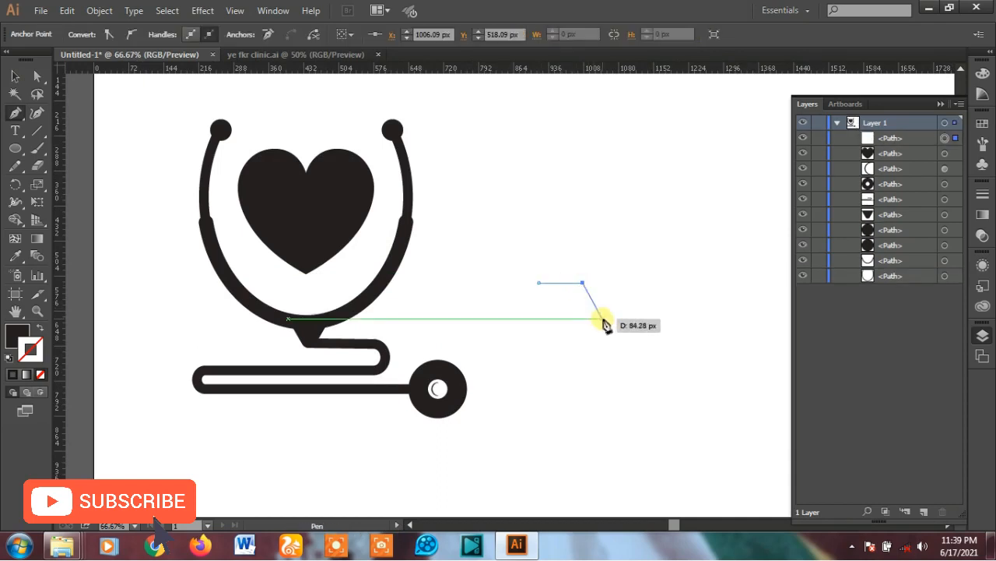
left_click(606, 321)
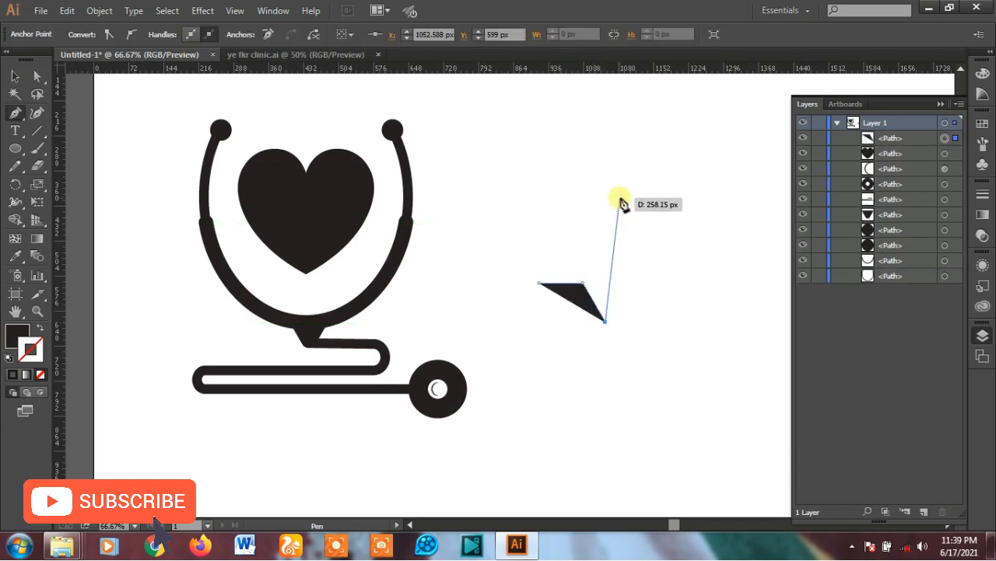
left_click(619, 200)
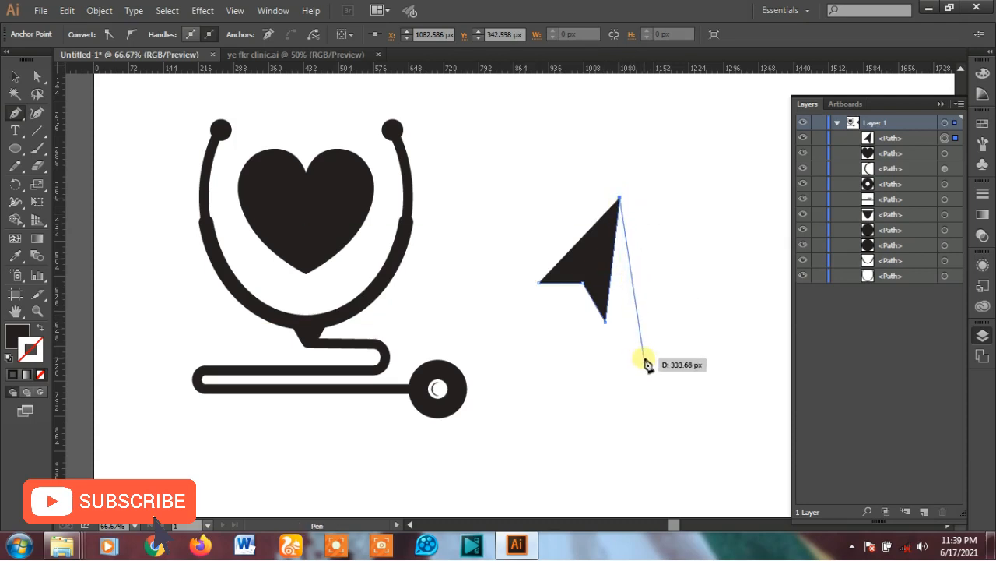
left_click(646, 364)
scroll(646, 366, "down", 1)
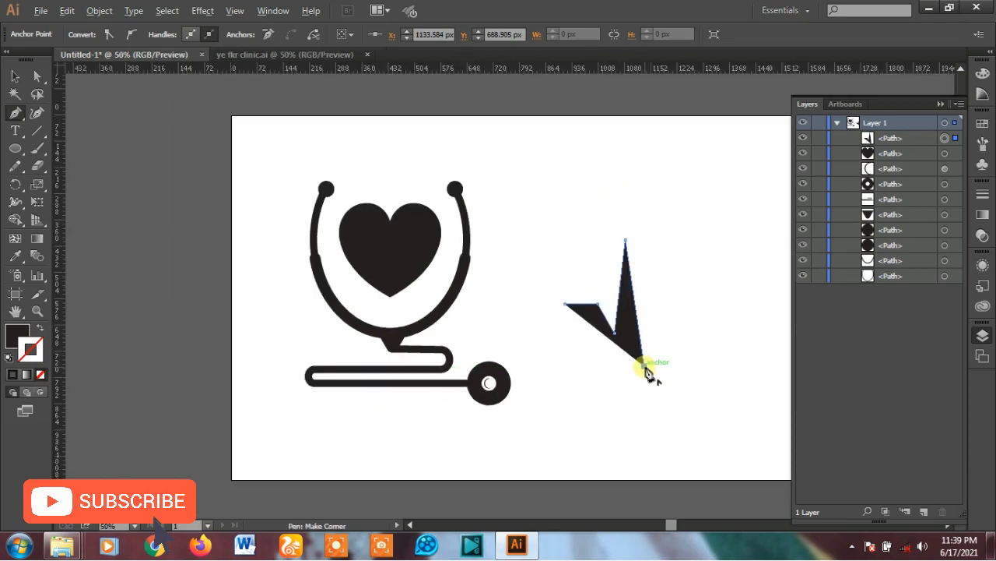
left_click(673, 209)
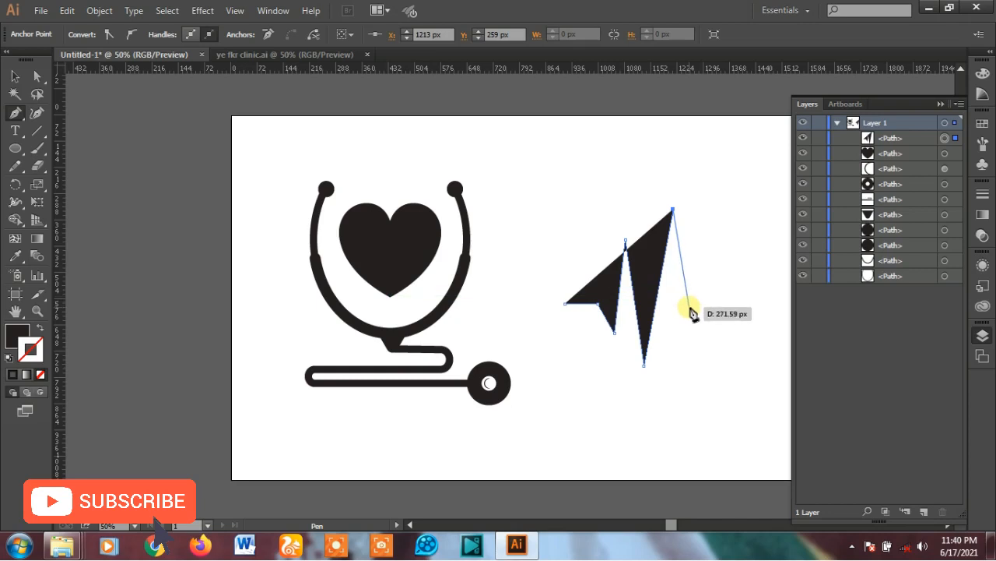
left_click(690, 306)
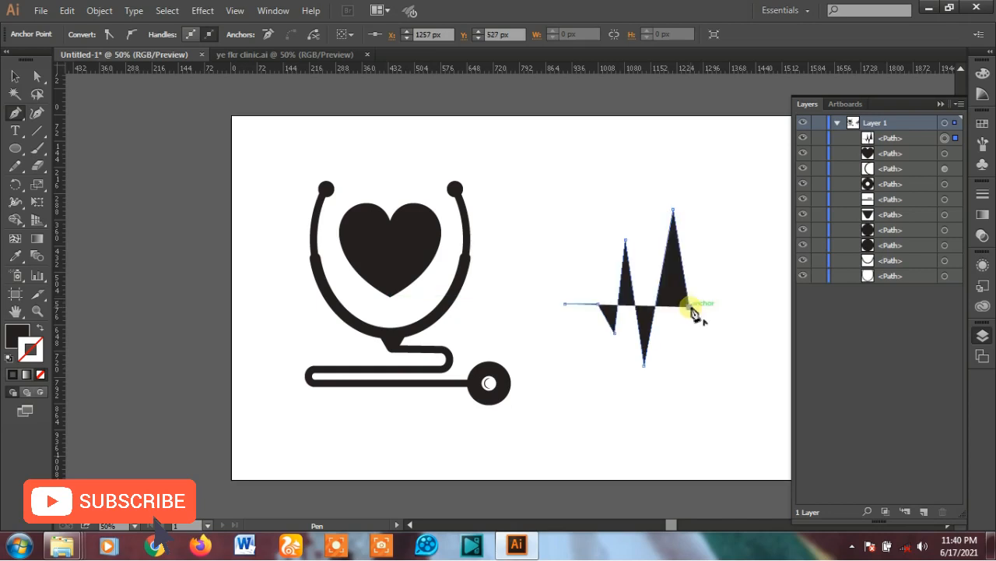
left_click(699, 267)
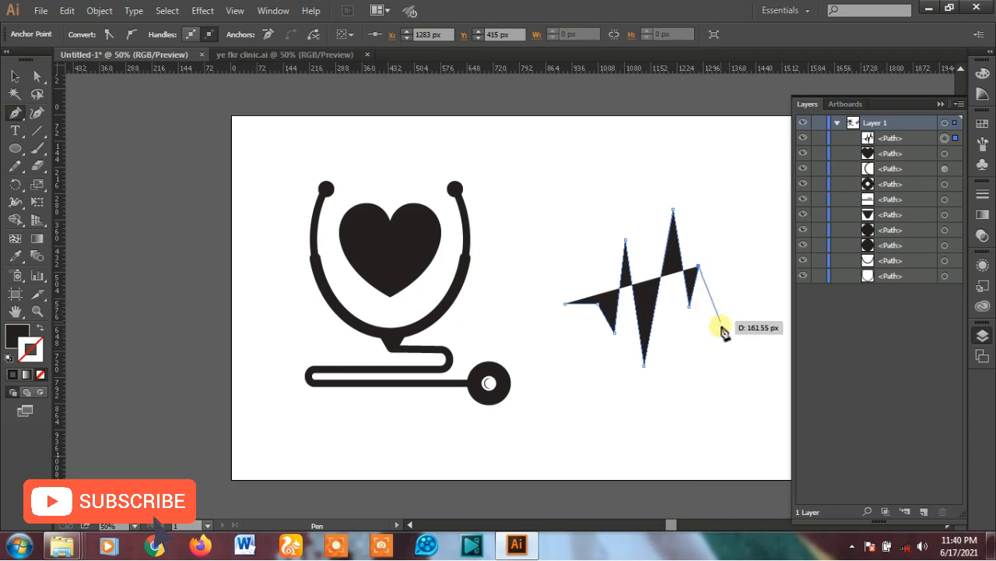
left_click(720, 330)
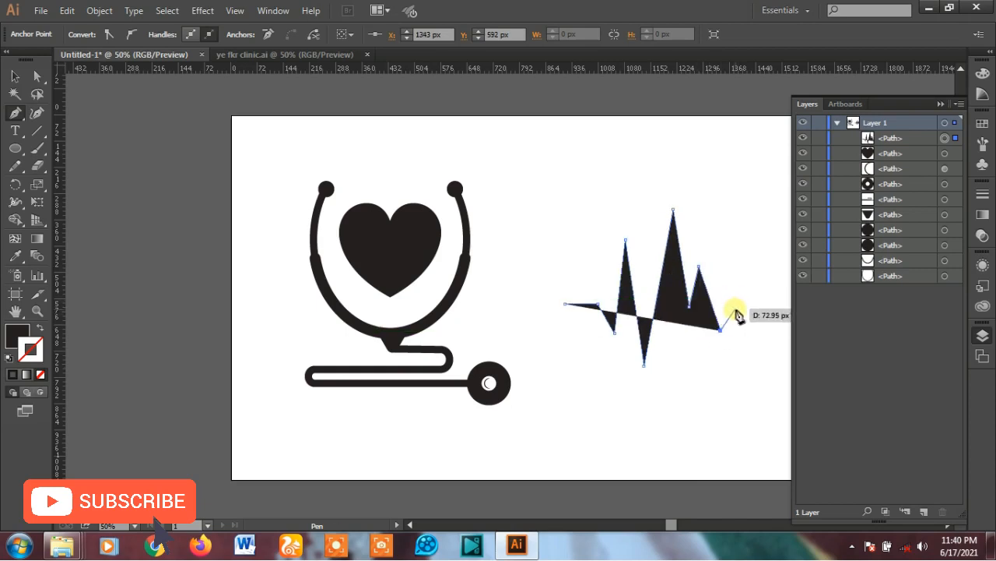
left_click(735, 305)
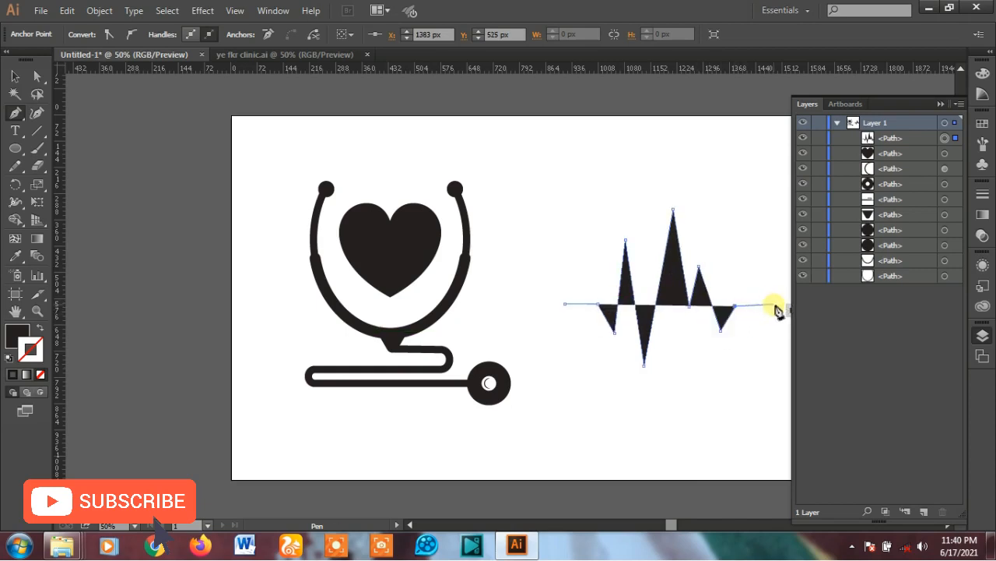
left_click(781, 305)
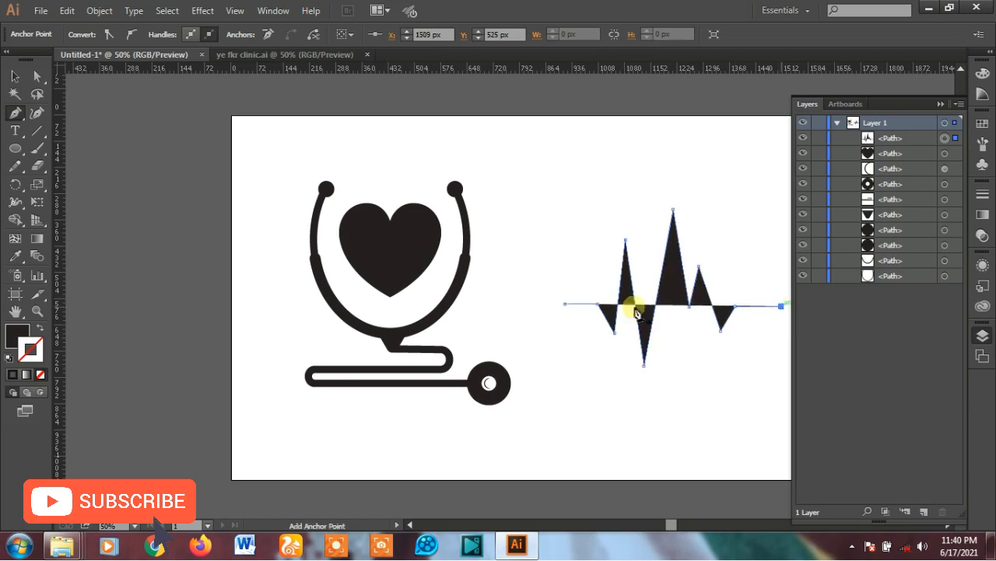
Swap the heartbeat line's fill and stroke so it has no fill and a 1 pt black stroke, and deselect it.
left_click(44, 329)
left_click(15, 75)
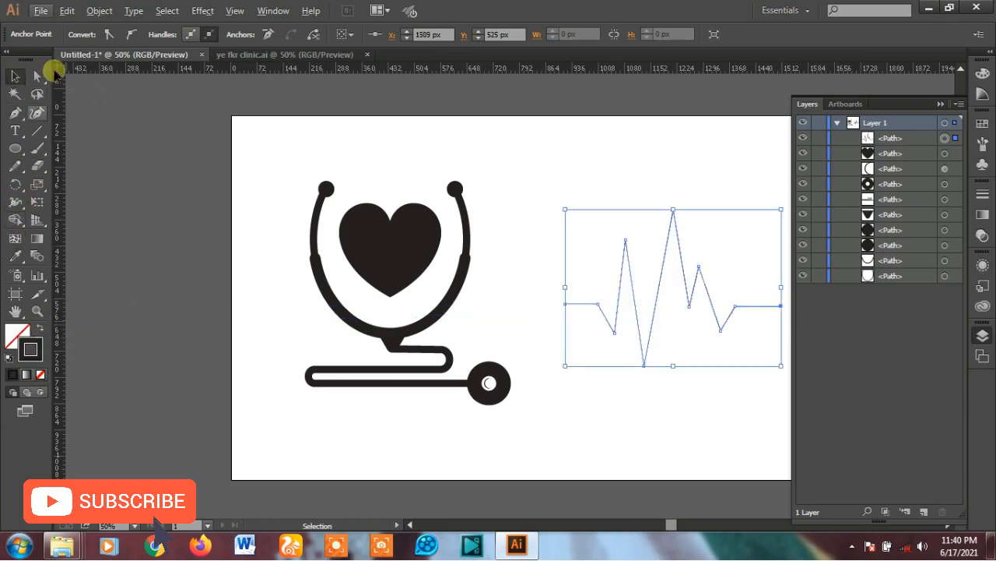
left_click(577, 396)
scroll(555, 390, "down", 1)
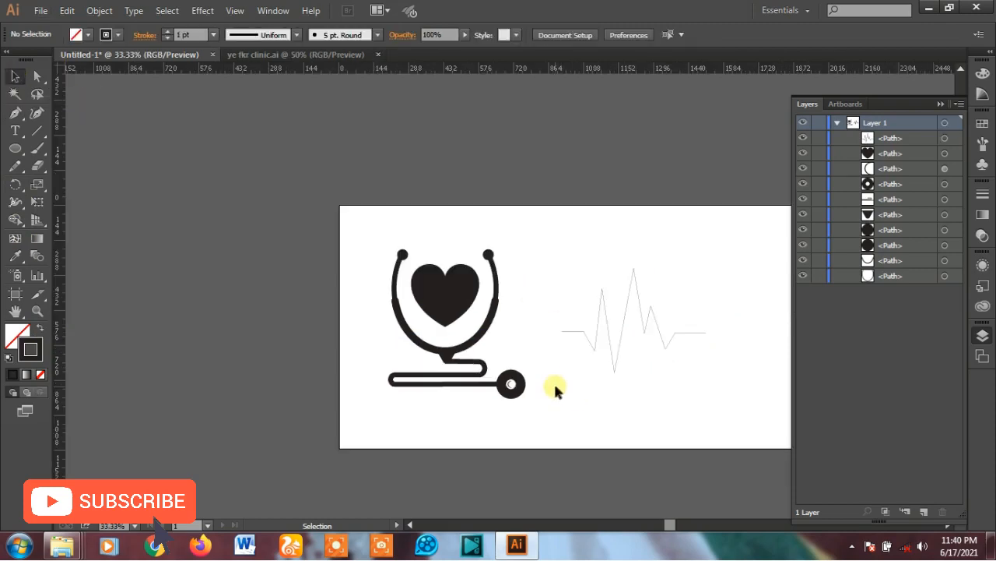
Give the heartbeat line a 5 pt stroke with a lens-shaped width profile that tapers at both ends, and deselect it.
scroll(645, 329, "up", 1)
left_click(647, 330)
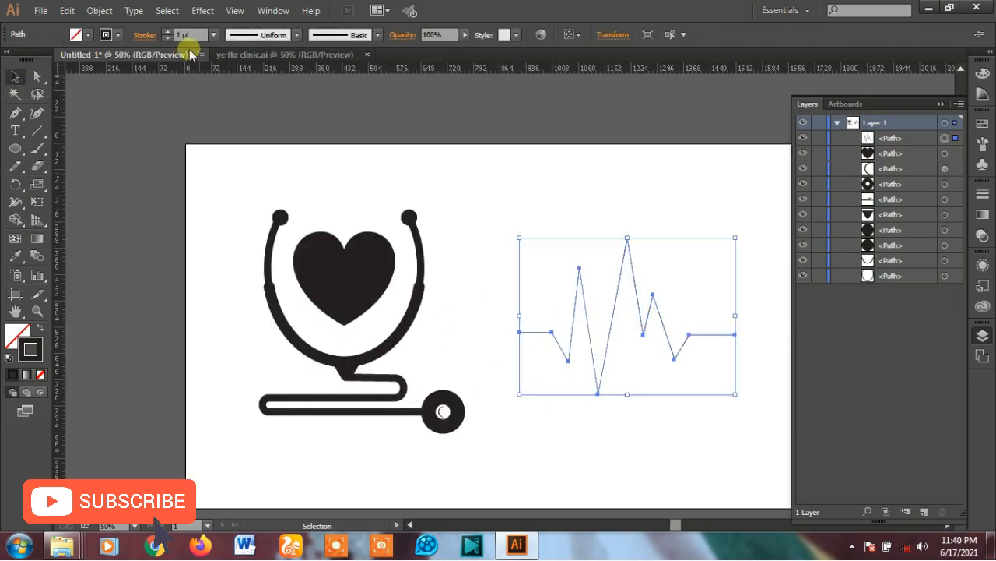
left_click(166, 31)
left_click(166, 31)
left_click(167, 32)
left_click(257, 34)
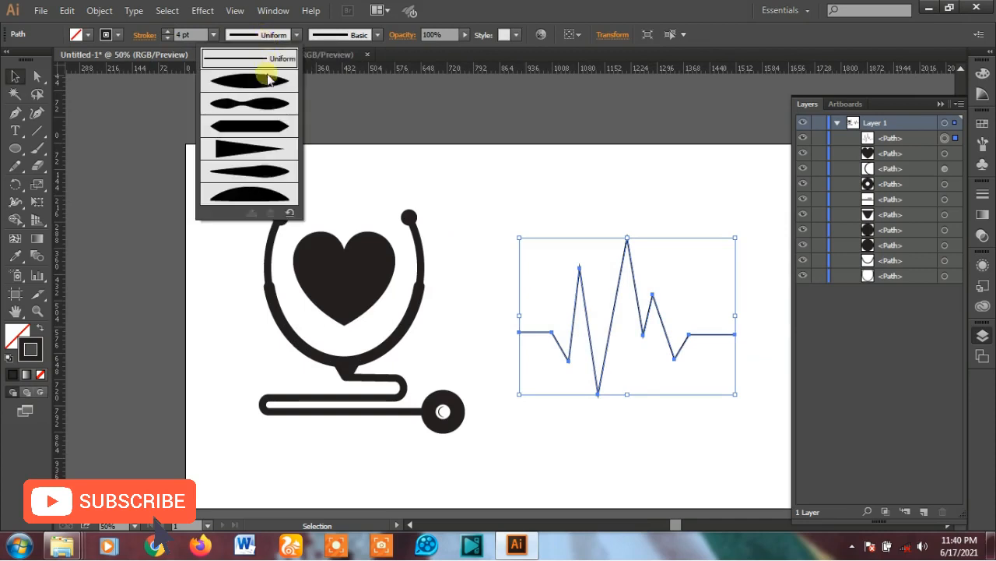
left_click(262, 73)
left_click(167, 31)
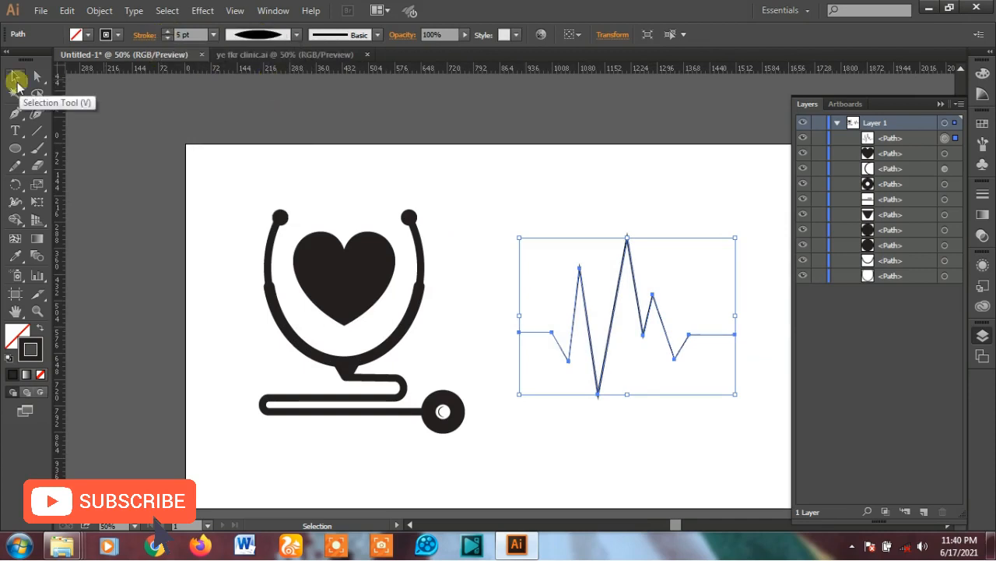
left_click(457, 191)
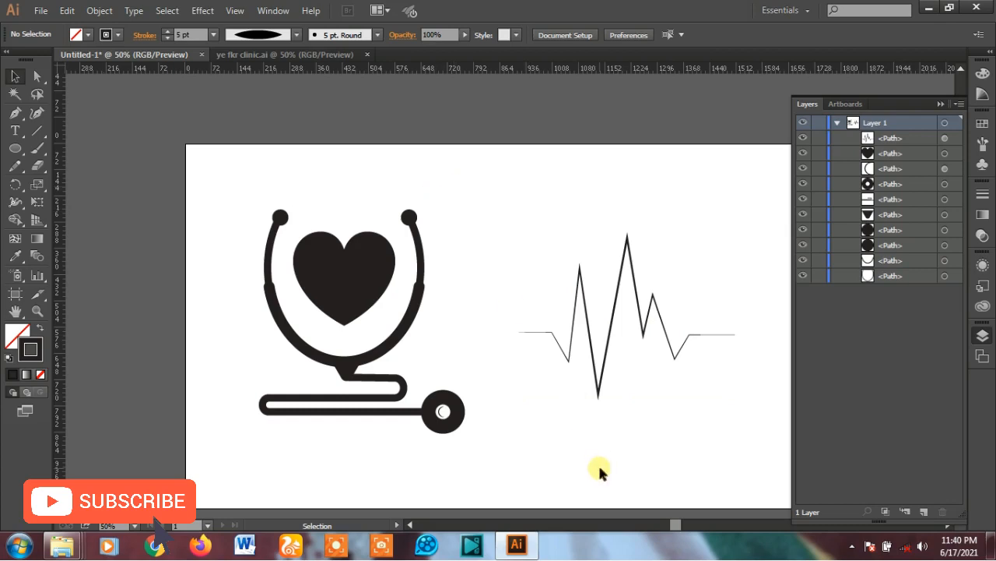
Scale the heartbeat line down, reduce its height, and move it over the solid heart.
left_click(605, 356)
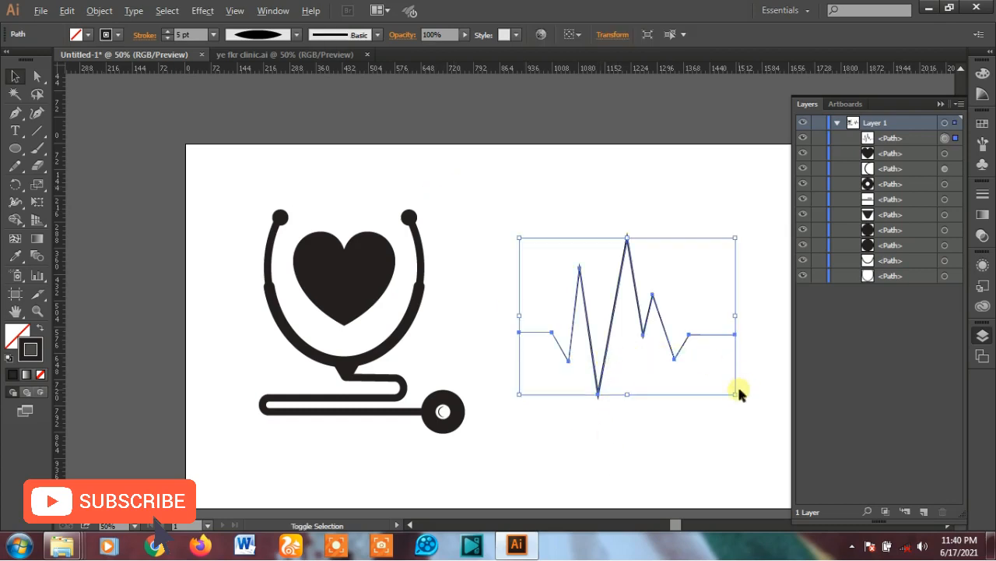
left_click_drag(735, 394, 710, 376)
left_click_drag(625, 257, 626, 286)
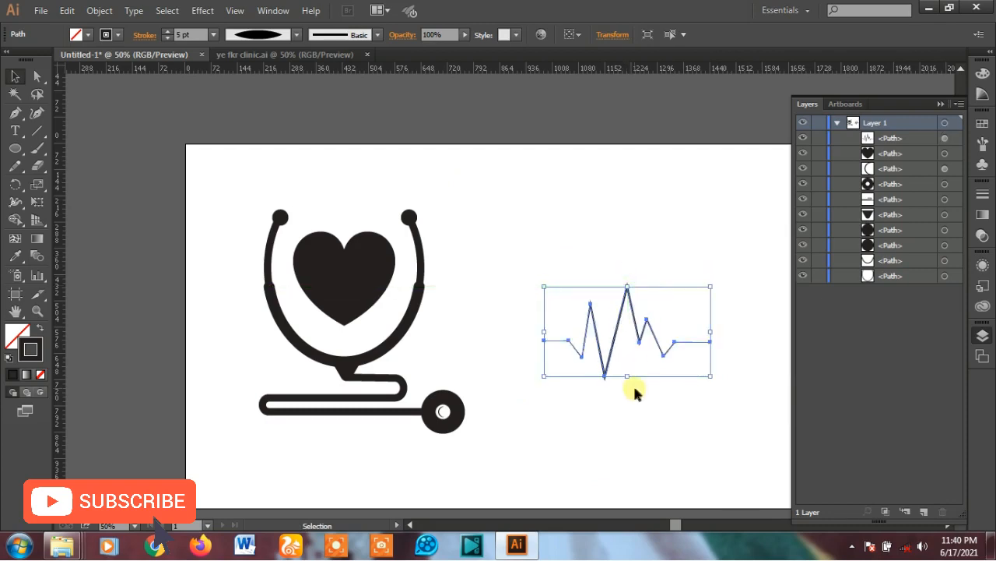
left_click(634, 391)
left_click_drag(612, 350, 571, 309)
left_click_drag(670, 335, 659, 330)
left_click_drag(594, 286, 368, 260)
left_click_drag(435, 303, 388, 292)
Make the heartbeat line white with a 4 pt stroke and the lens-shaped width profile, flatten it slightly, and deselect it.
scroll(258, 295, "up", 1)
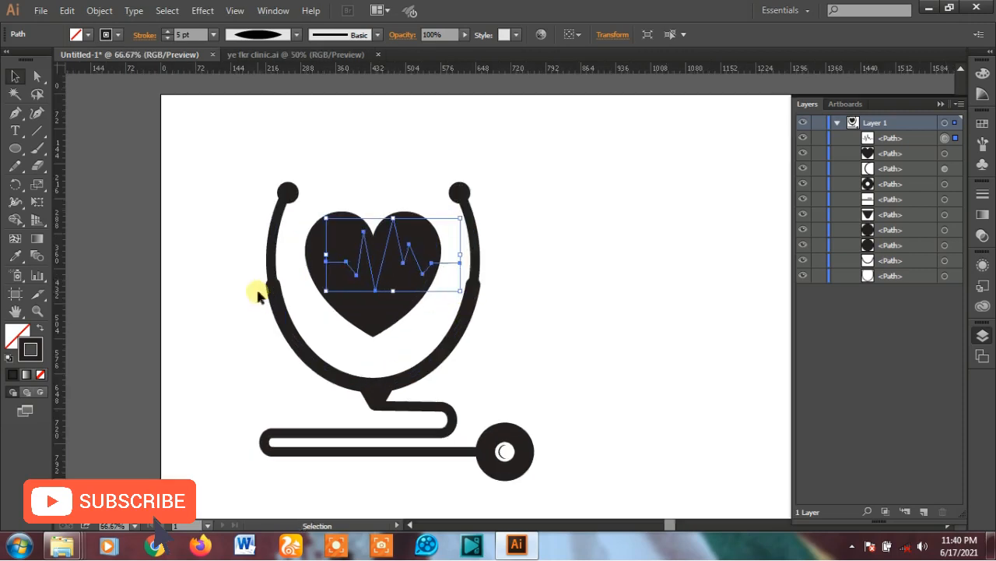
key("i")
left_click(166, 38)
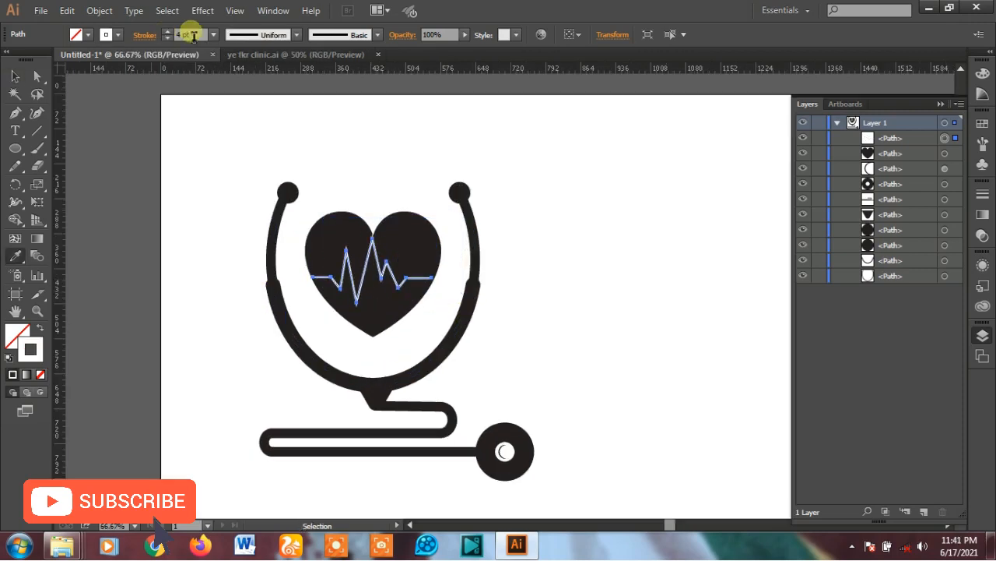
left_click(238, 34)
left_click(241, 80)
left_click(14, 76)
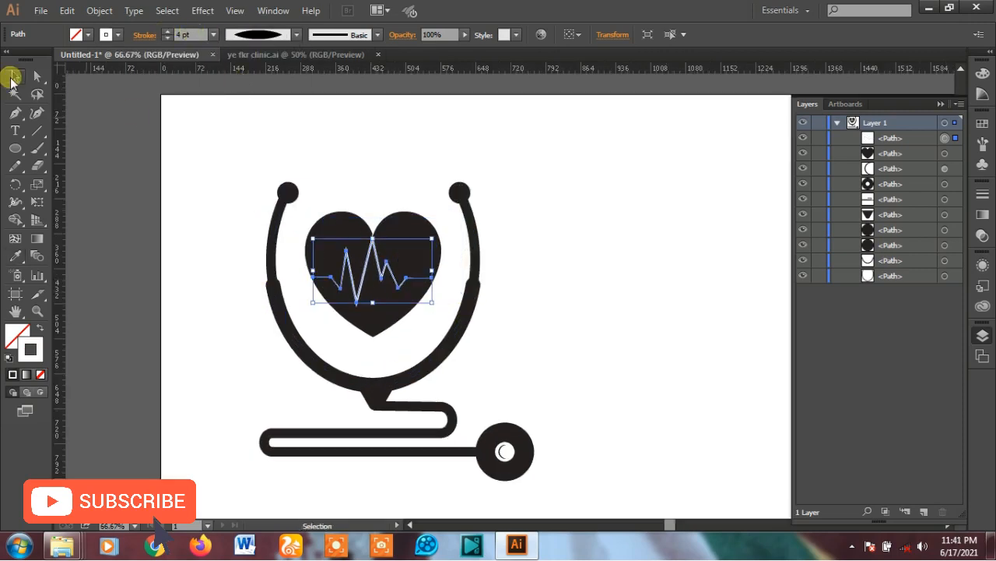
left_click_drag(376, 232, 374, 249)
left_click(567, 309)
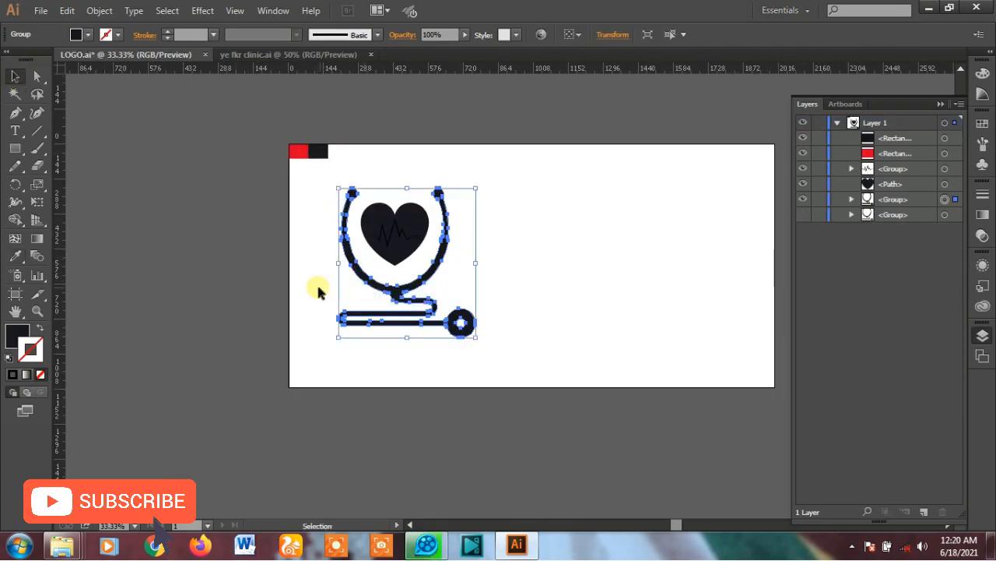
Recolour the heart red by sampling the red swatch rectangle in the artboard's corner with the Eyedropper, and deselect it.
left_click(320, 290)
left_click(374, 217)
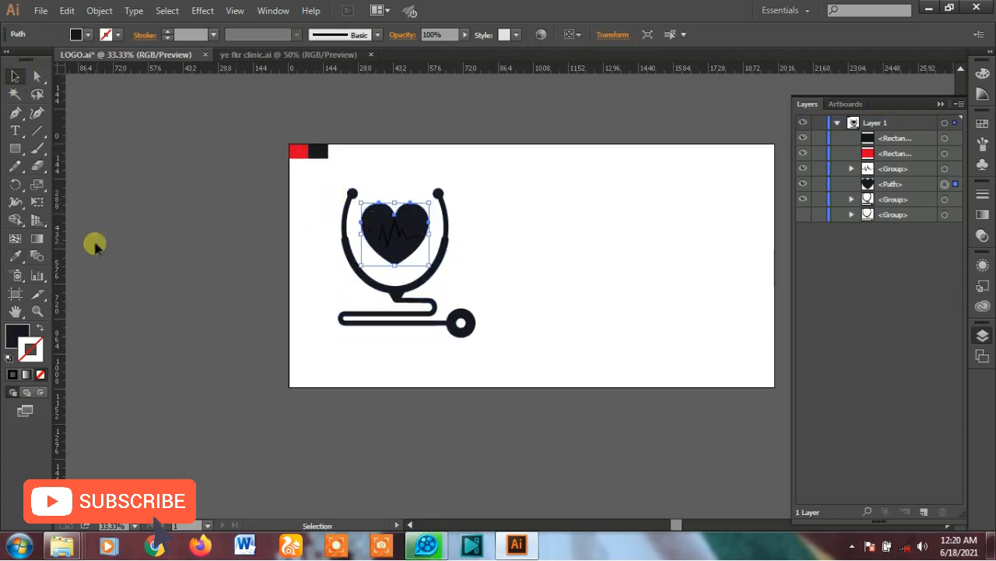
left_click(15, 255)
left_click(297, 151)
left_click(15, 74)
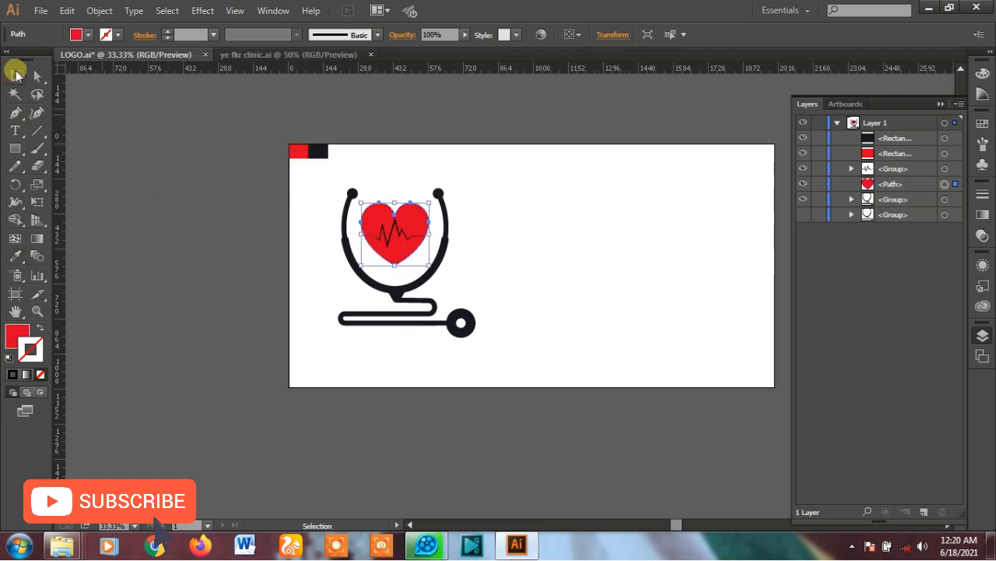
left_click(223, 283)
scroll(222, 282, "down", 1)
scroll(357, 244, "up", 2)
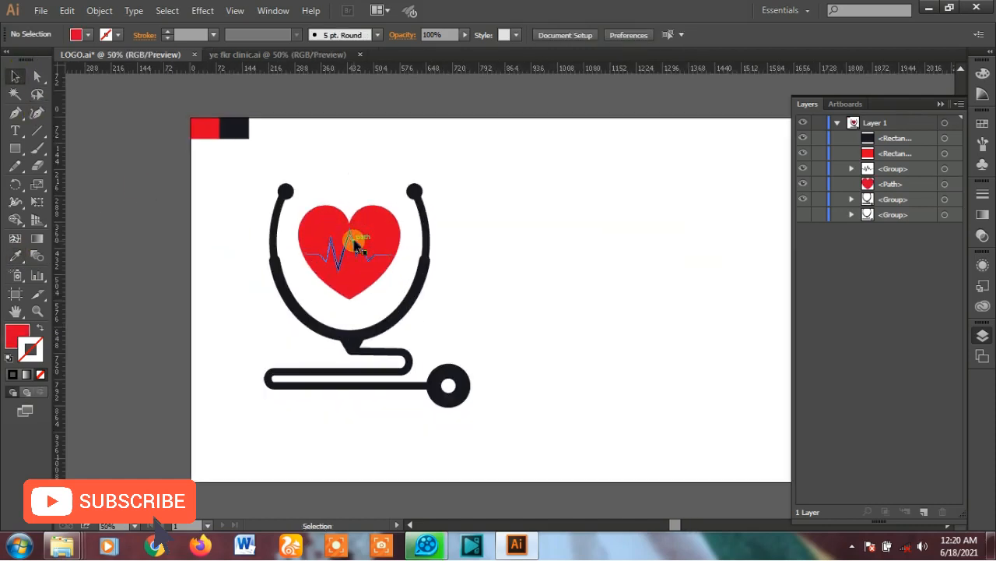
left_click(16, 156)
scroll(278, 171, "down", 1)
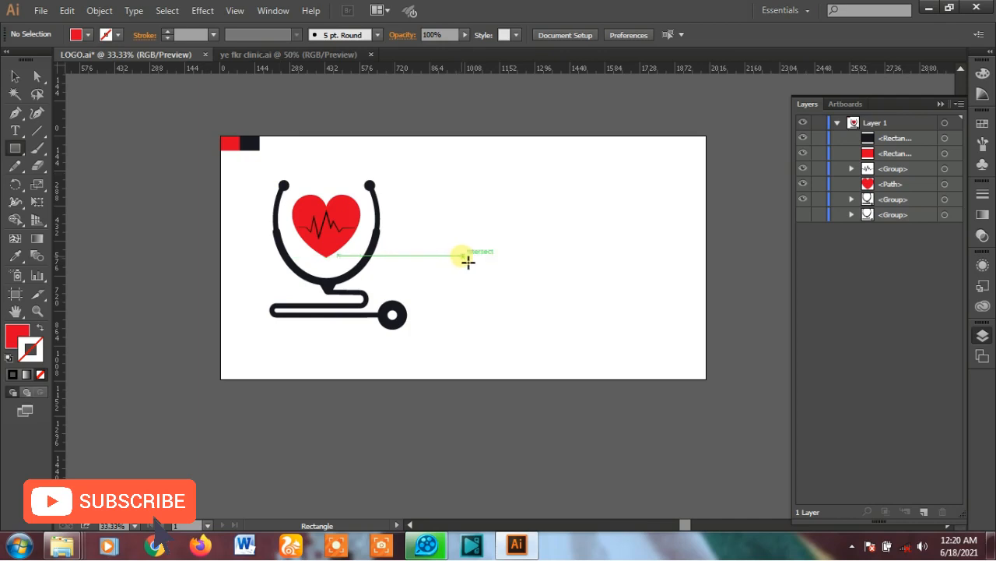
mouse_move(469, 263)
left_mouse_down()
mouse_move(538, 329)
mouse_move(553, 375)
mouse_move(567, 382)
left_mouse_up()
key("ctrl+z")
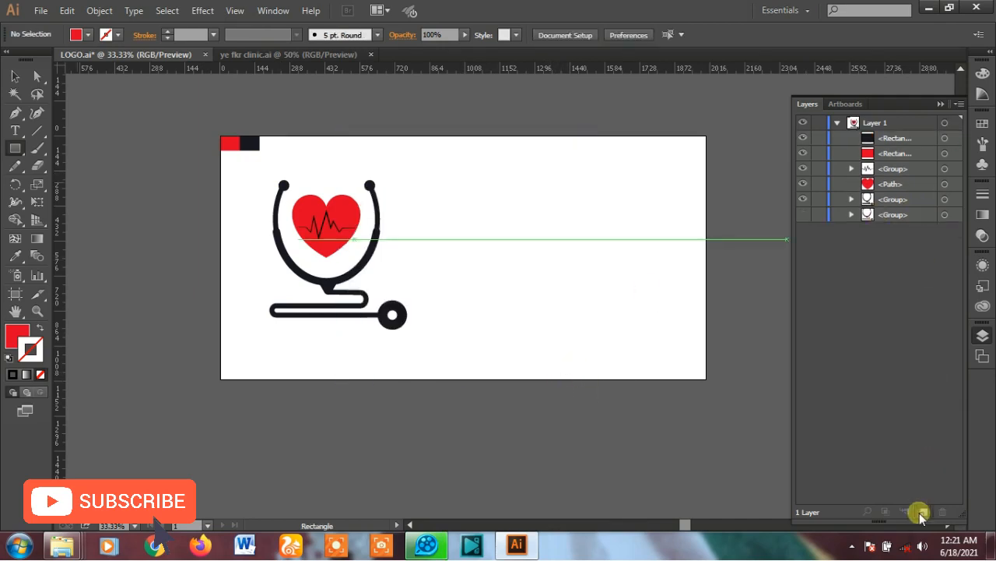
Add a new layer and draw a square about 1002 px wide outward from the artboard's centre, spanning its full height.
left_click(922, 513)
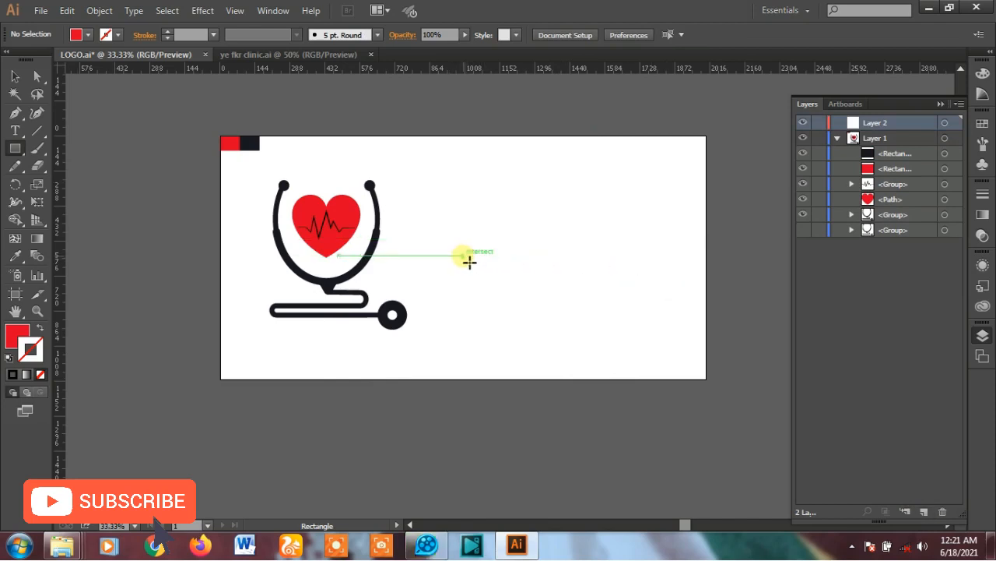
left_click_drag(463, 257, 591, 381)
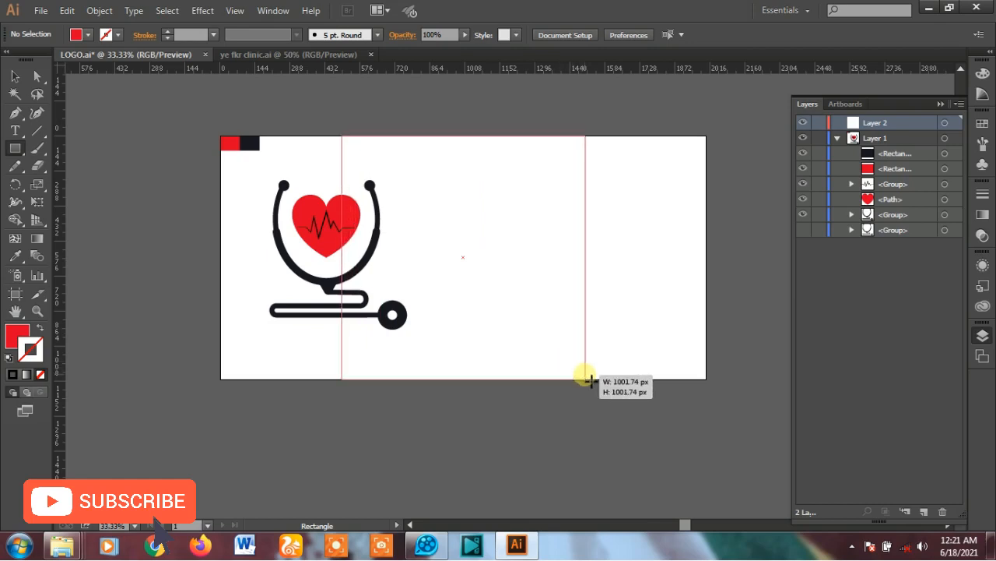